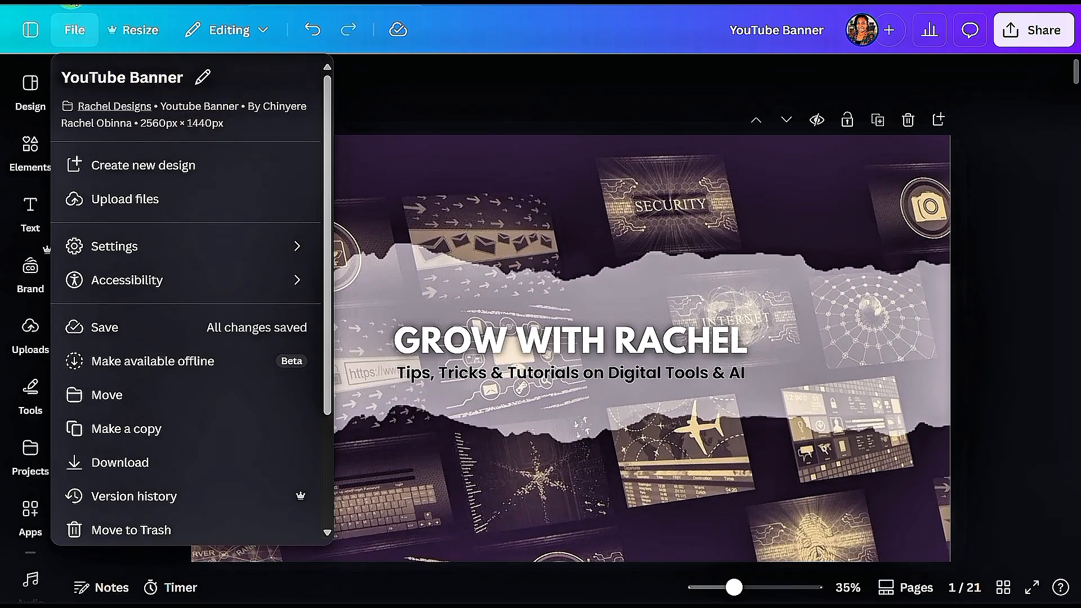
# Add a new blank page after the first banner page
pyautogui.click(348, 94)
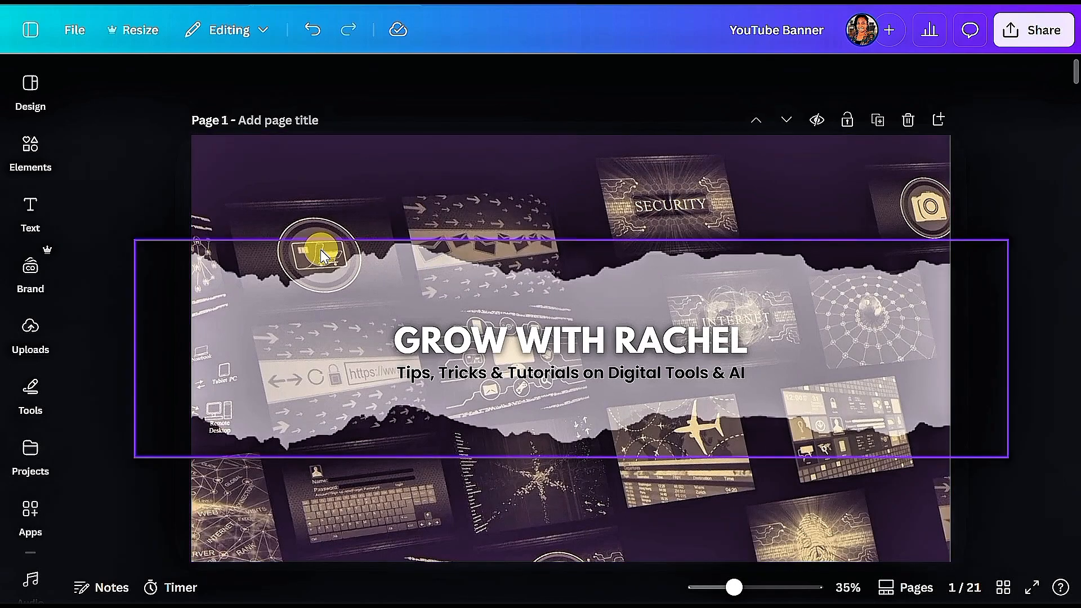
pyautogui.click(938, 121)
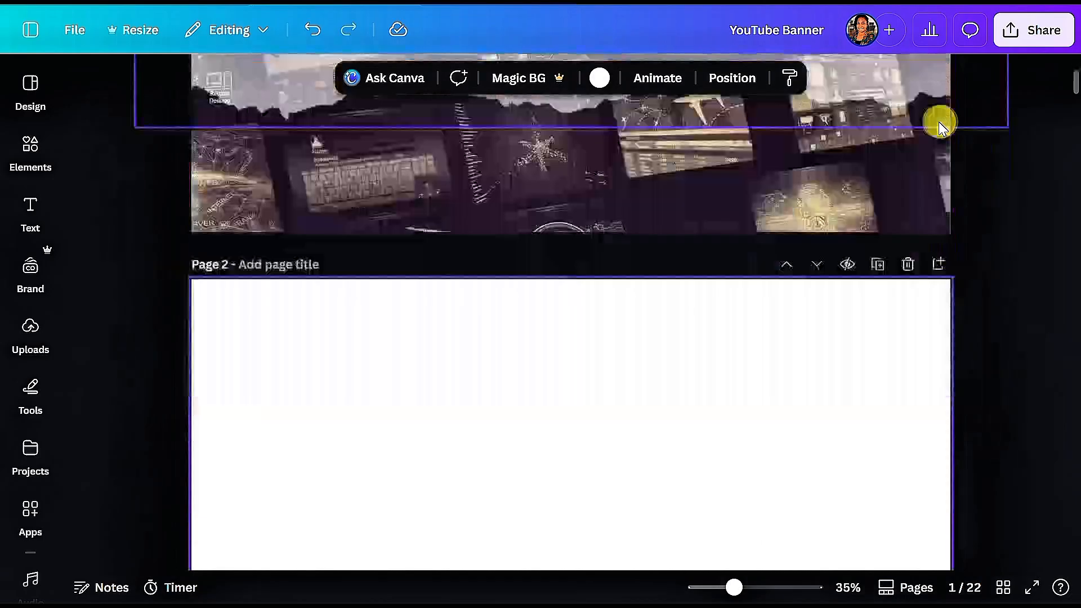
# Apply the Red Modern Music Youtube Channel Art template to the new page
pyautogui.click(28, 84)
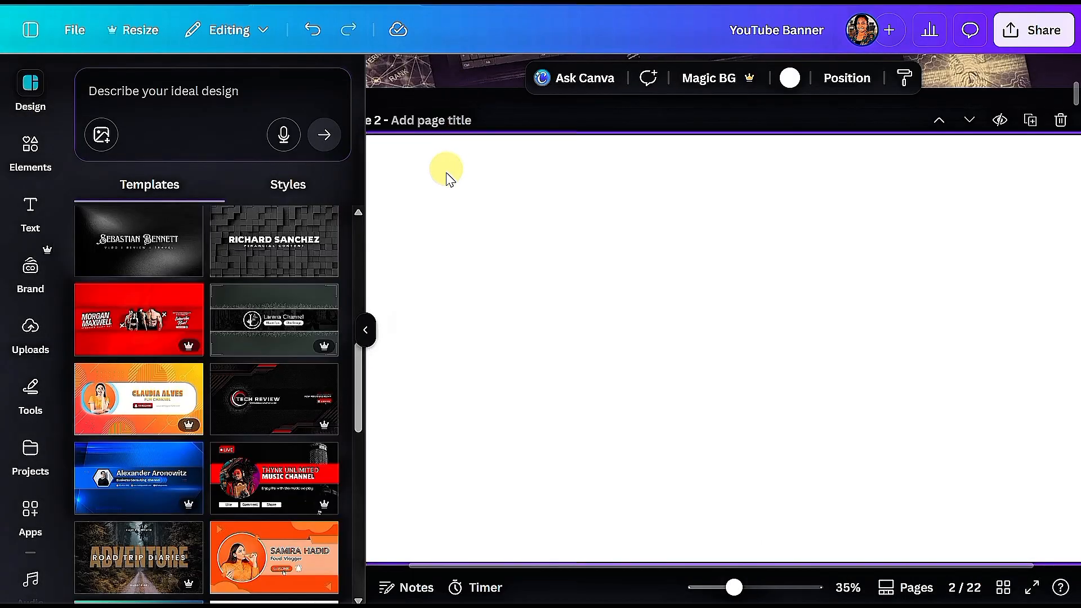
pyautogui.scroll(-3, 289, 365)
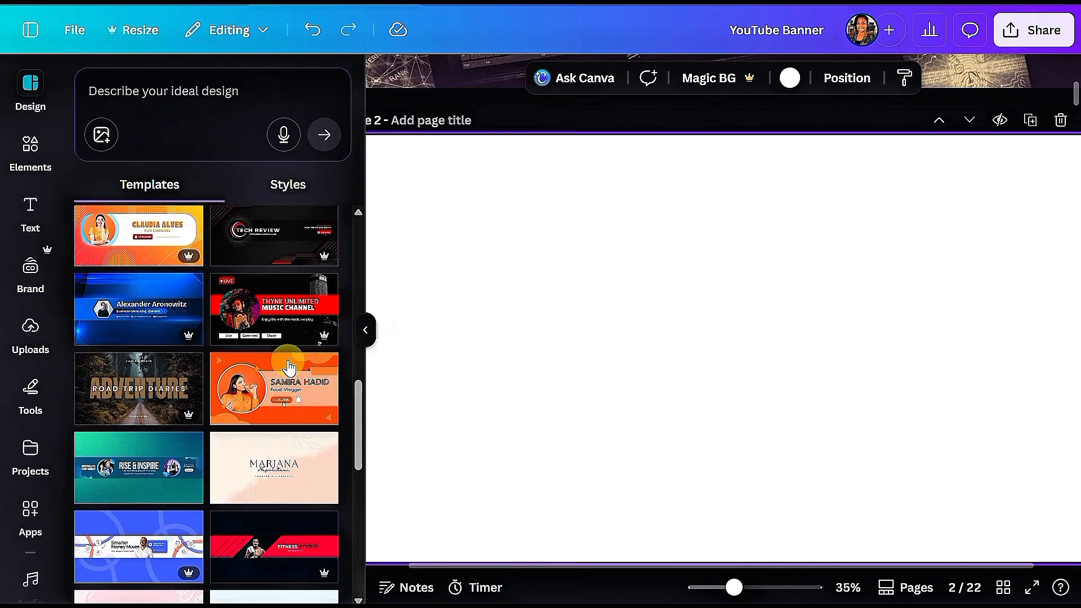
pyautogui.scroll(-3, 288, 367)
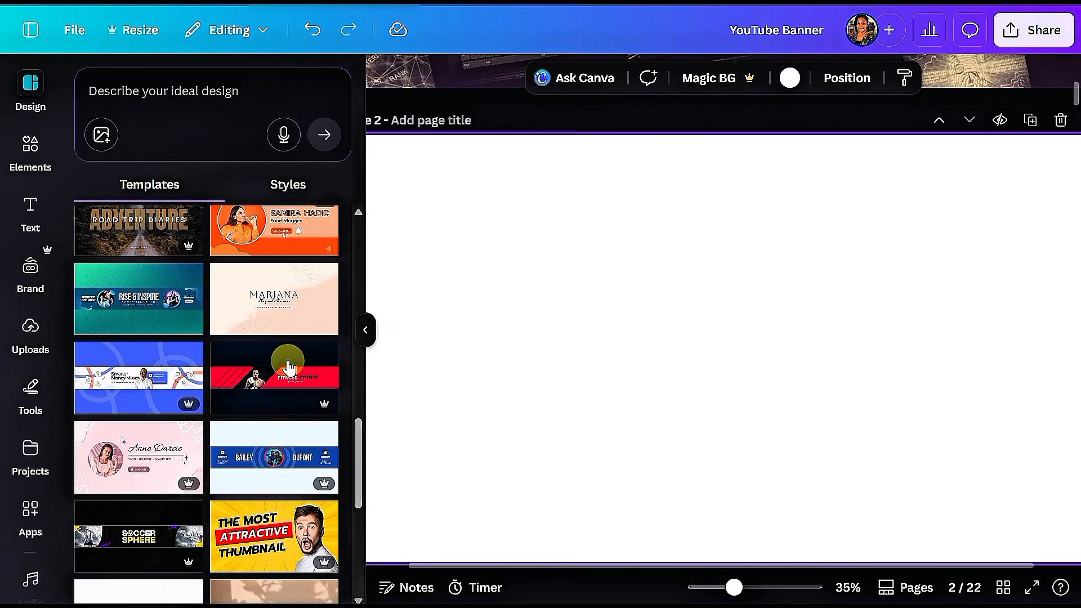
pyautogui.scroll(3, 288, 365)
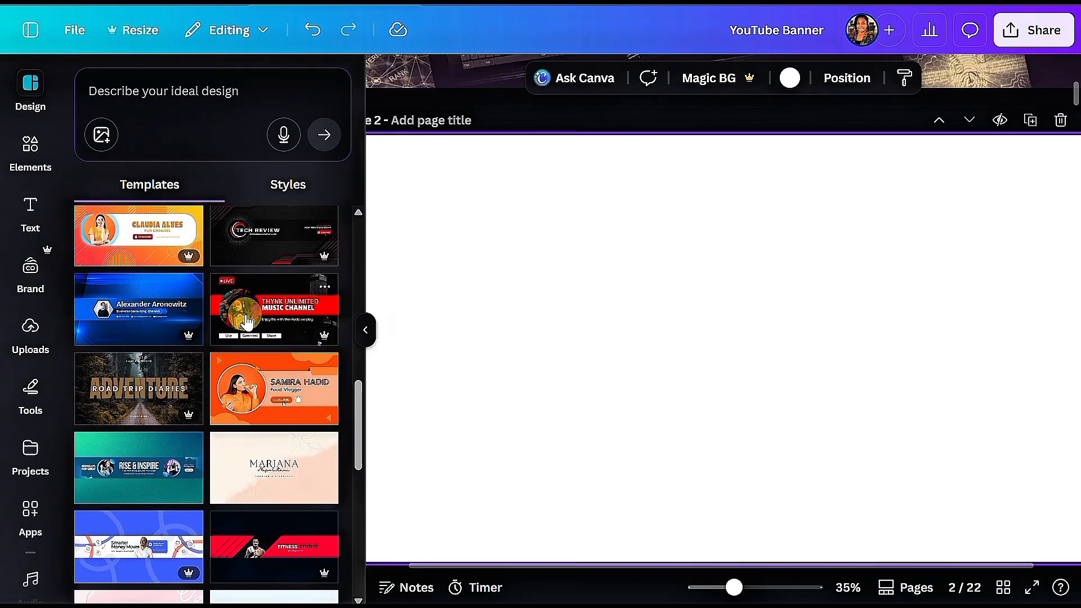
pyautogui.click(263, 305)
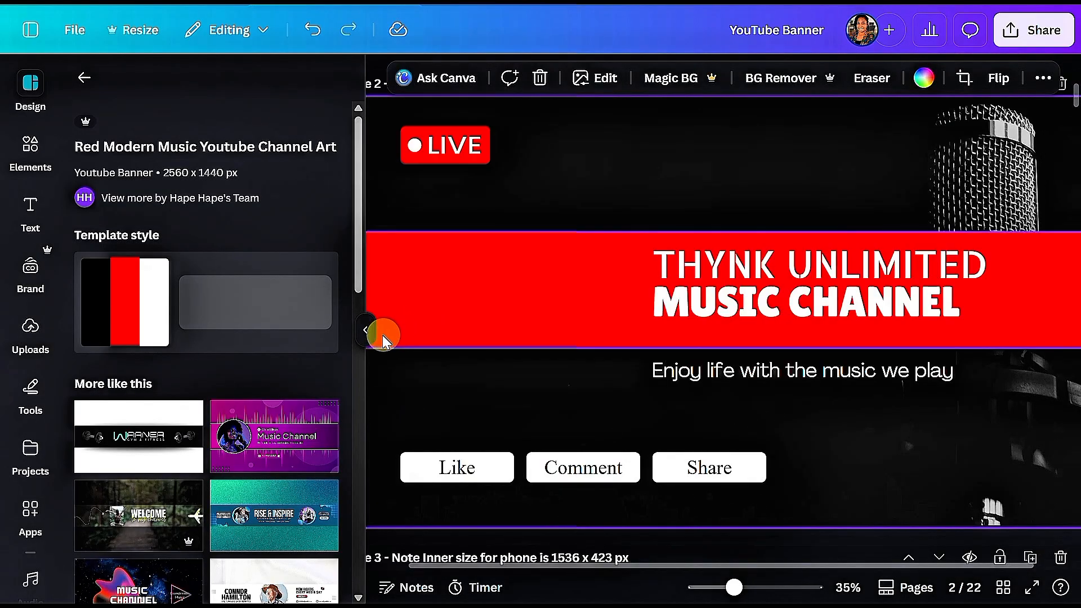
pyautogui.click(364, 332)
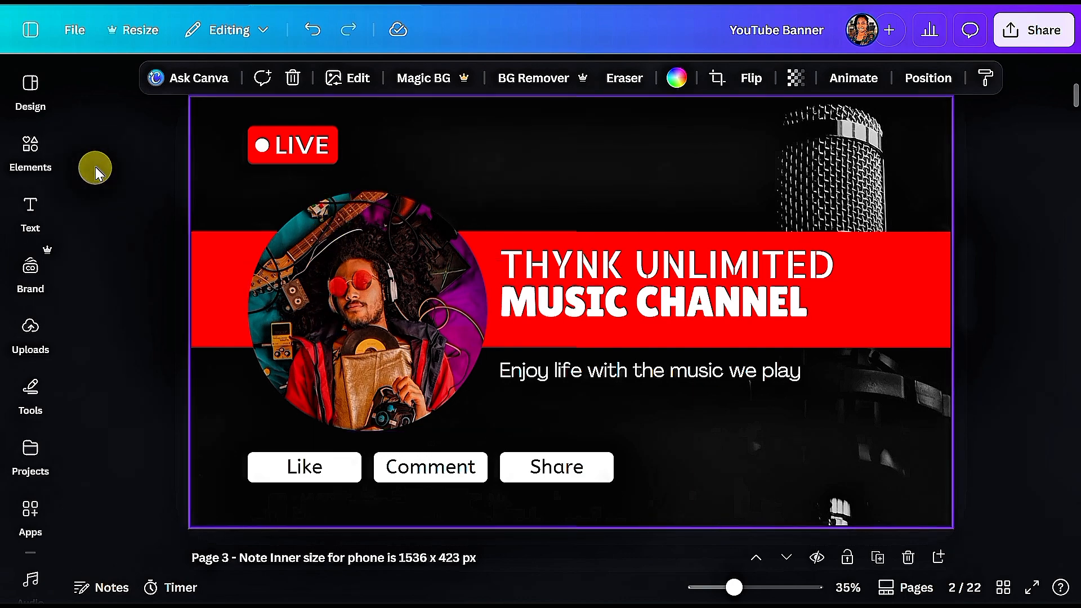
# Insert a square shape from the basic shapes onto the banner
pyautogui.click(31, 150)
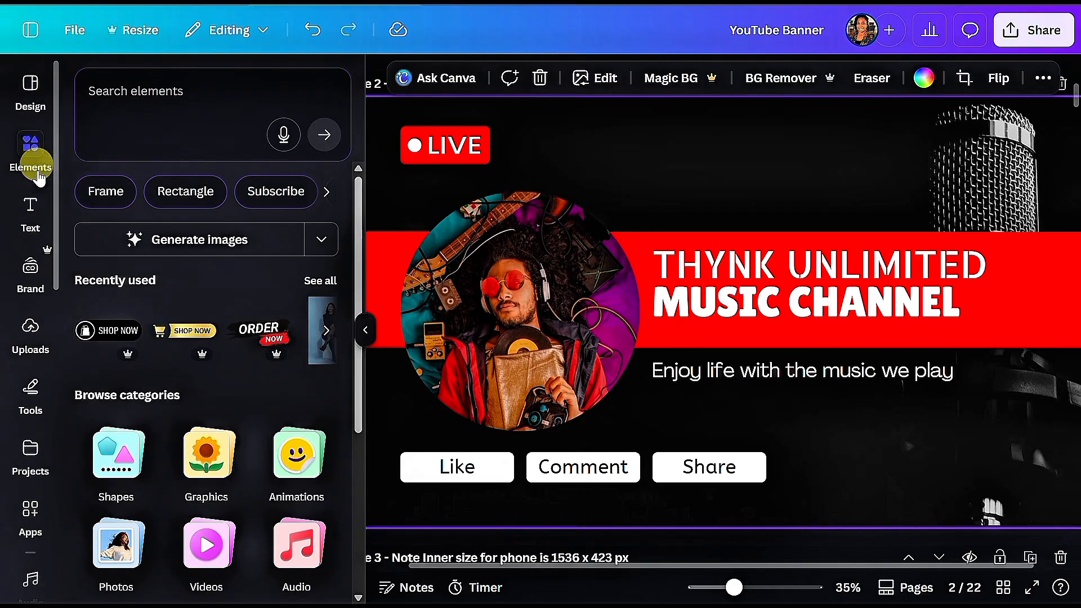
pyautogui.click(112, 450)
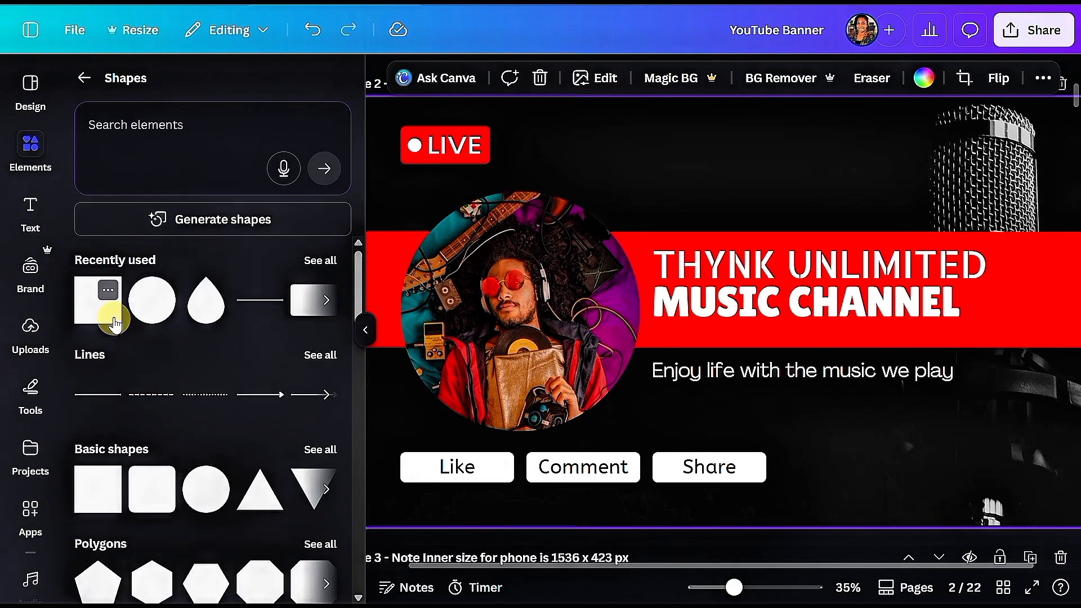
pyautogui.click(113, 322)
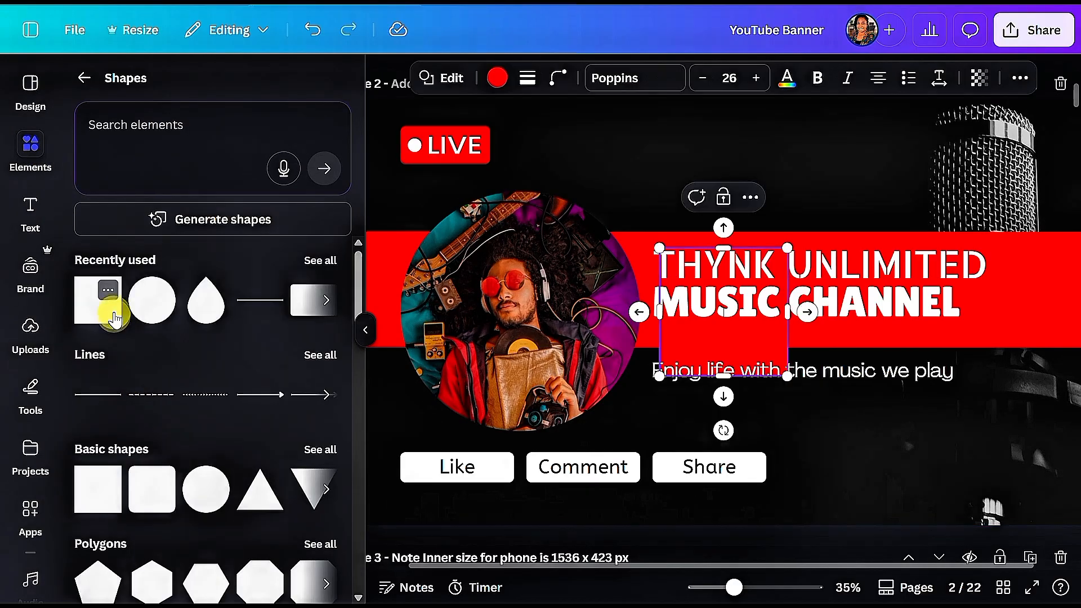
pyautogui.click(376, 326)
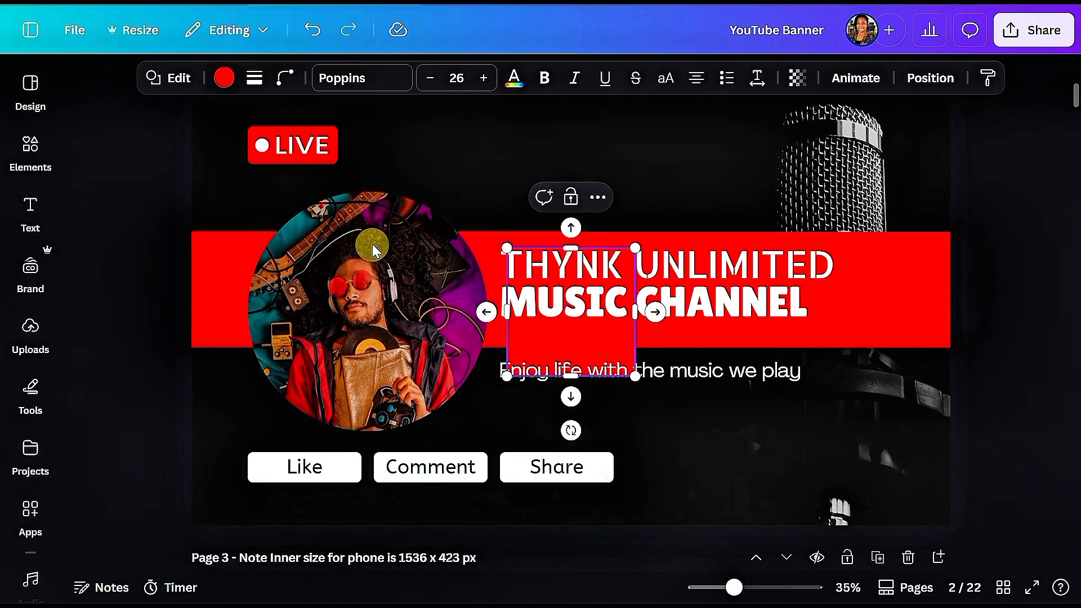
# Fill the square with the black-to-blue default gradient colour
pyautogui.click(226, 78)
pyautogui.scroll(-5, 225, 282)
pyautogui.click(321, 439)
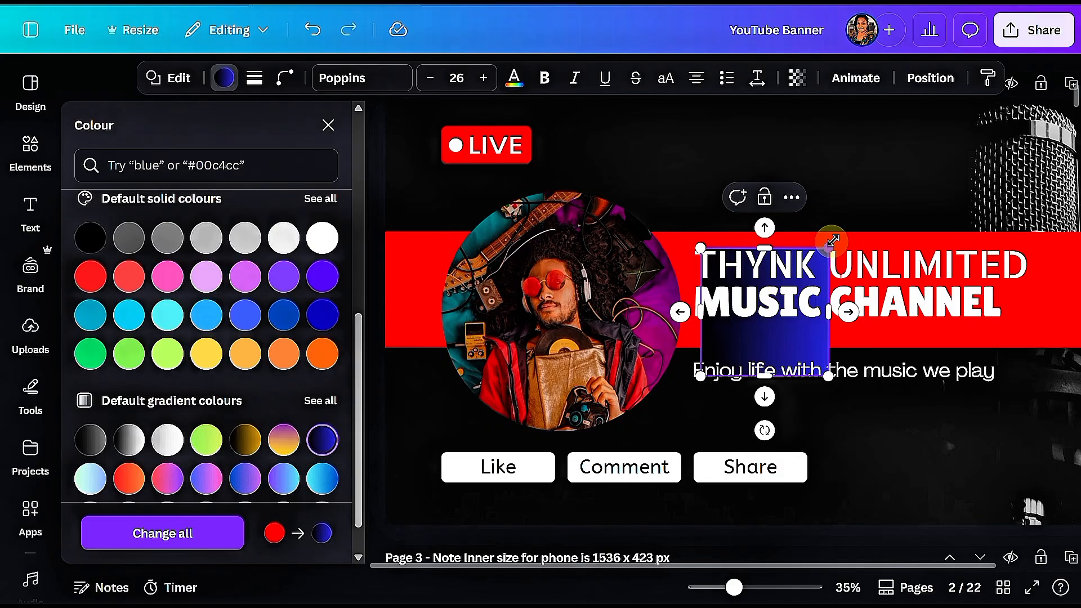
# Stretch the gradient square into a large rectangle covering the banner's central area
pyautogui.moveTo(832, 242); pyautogui.dragTo(969, 166)
pyautogui.moveTo(704, 274); pyautogui.dragTo(446, 273)
pyautogui.moveTo(704, 376); pyautogui.dragTo(689, 482)
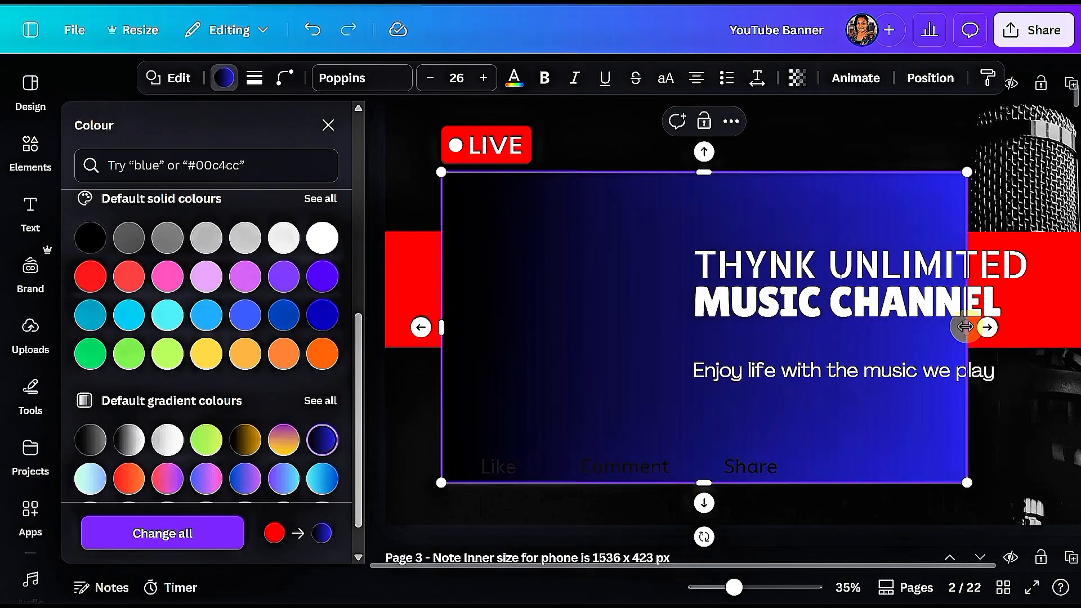
pyautogui.moveTo(965, 327); pyautogui.dragTo(1073, 328)
pyautogui.click(328, 125)
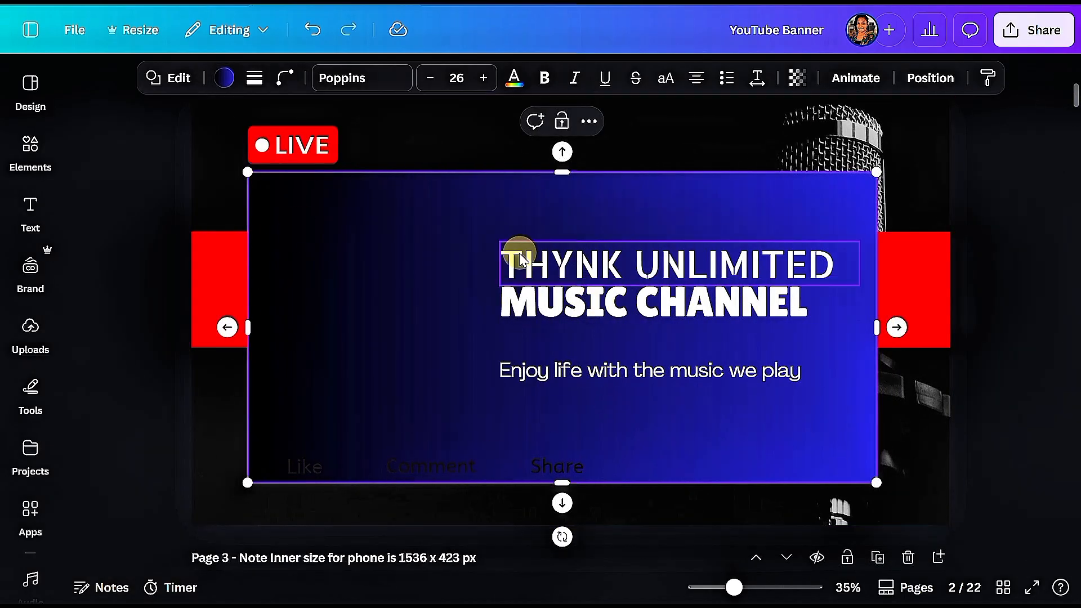
# Set the gradient rectangle's size to 1536 px wide and 423 px high
pyautogui.click(941, 90)
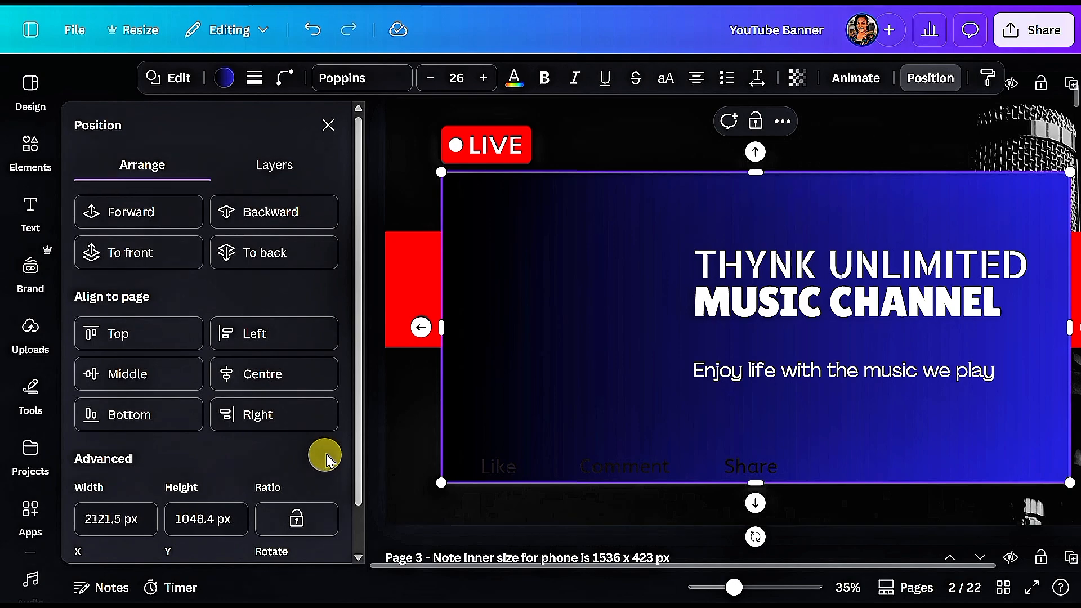
pyautogui.scroll(-1, 318, 448)
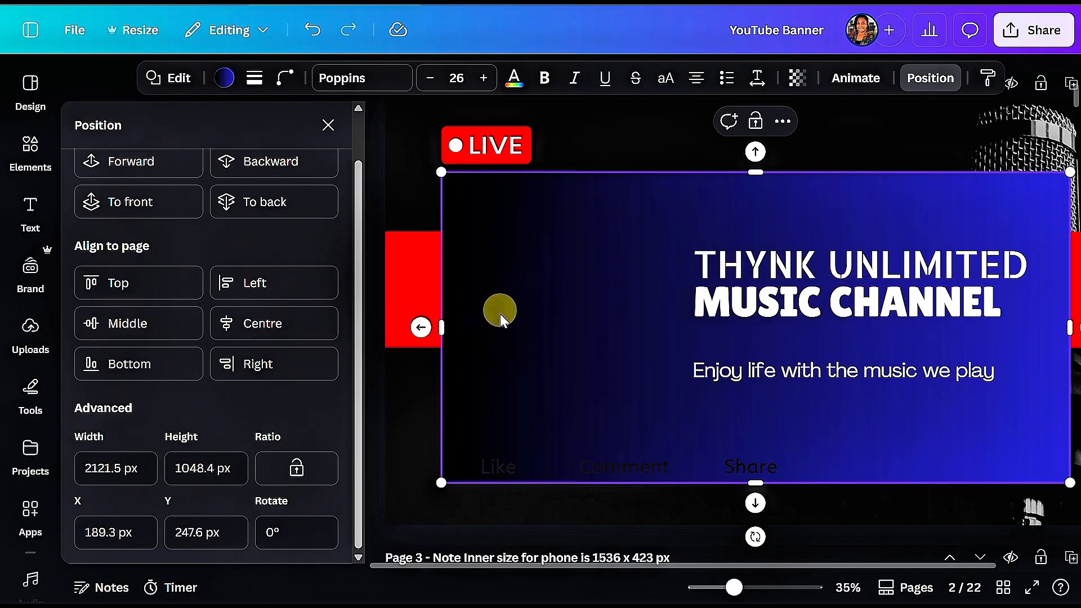
pyautogui.click(103, 466)
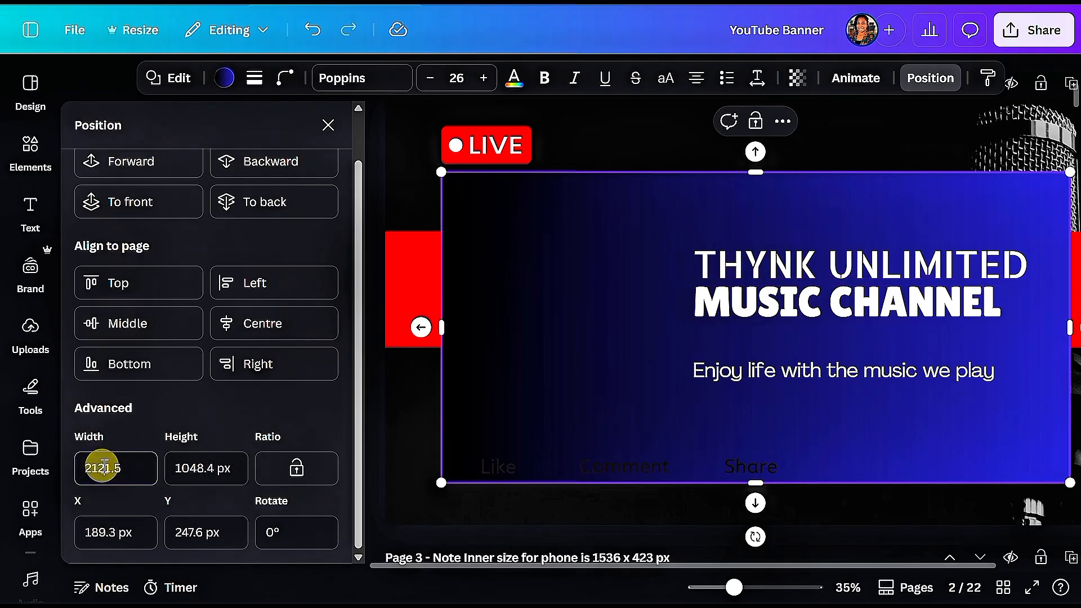
pyautogui.doubleClick(107, 467)
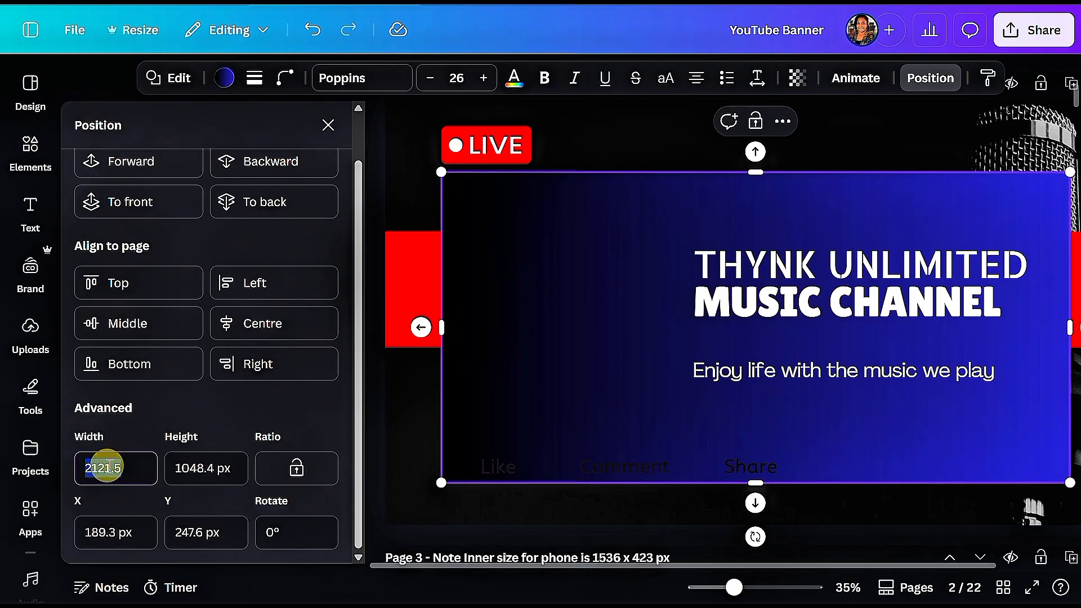
pyautogui.write('1536')
pyautogui.press('Tab')
pyautogui.press('BackSpace')
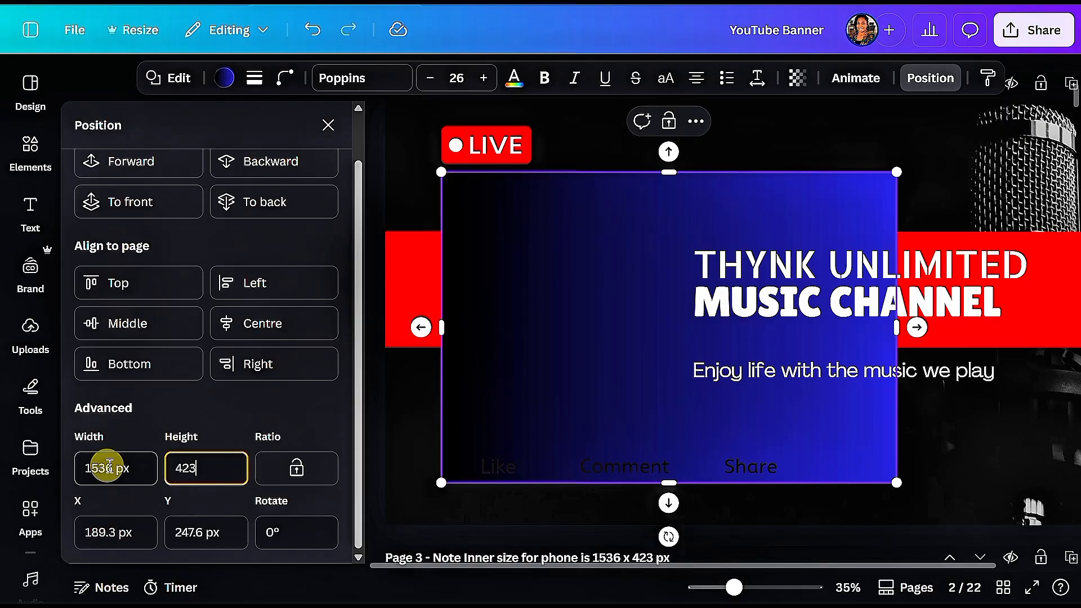
pyautogui.press('Return')
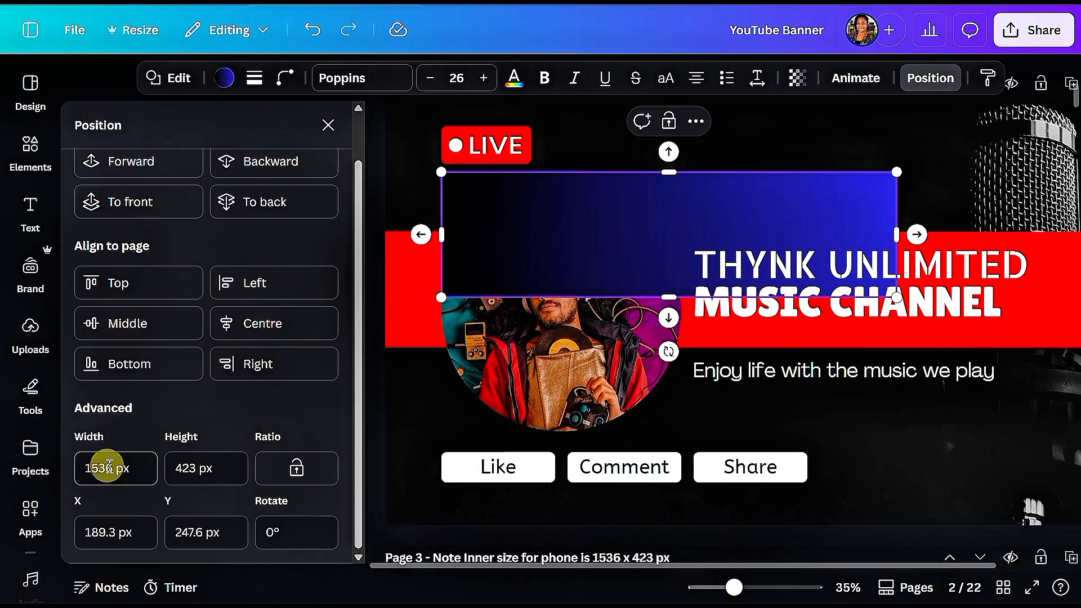
# Align the gradient rectangle to the middle and centre of the page
pyautogui.scroll(2, 592, 381)
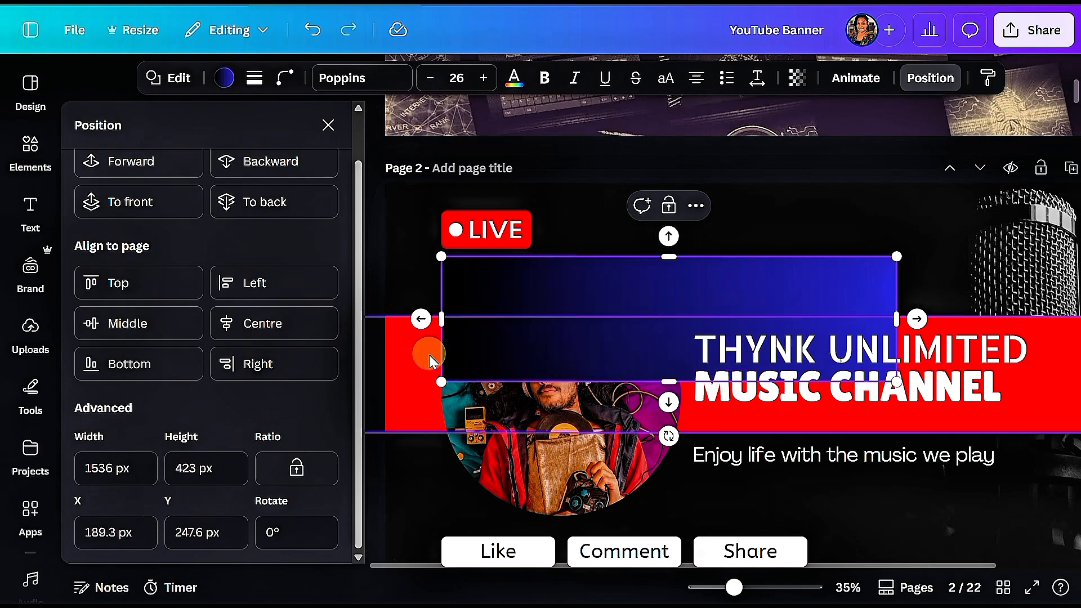
pyautogui.click(163, 326)
pyautogui.click(236, 331)
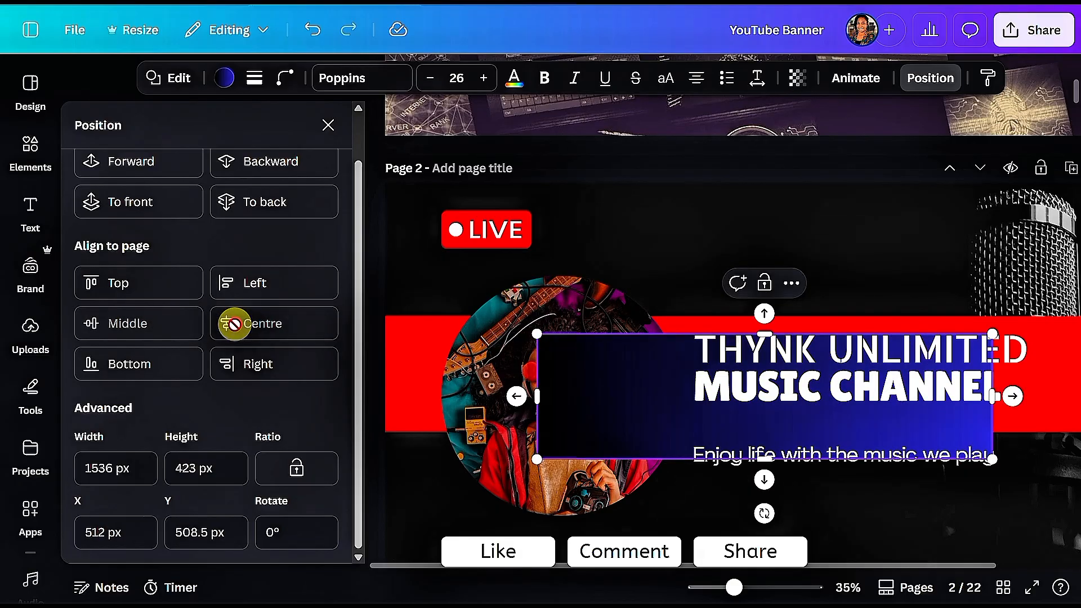
# Reorder the layers so the gradient rectangle sits behind the red bar
pyautogui.scroll(2, 307, 170)
pyautogui.click(307, 169)
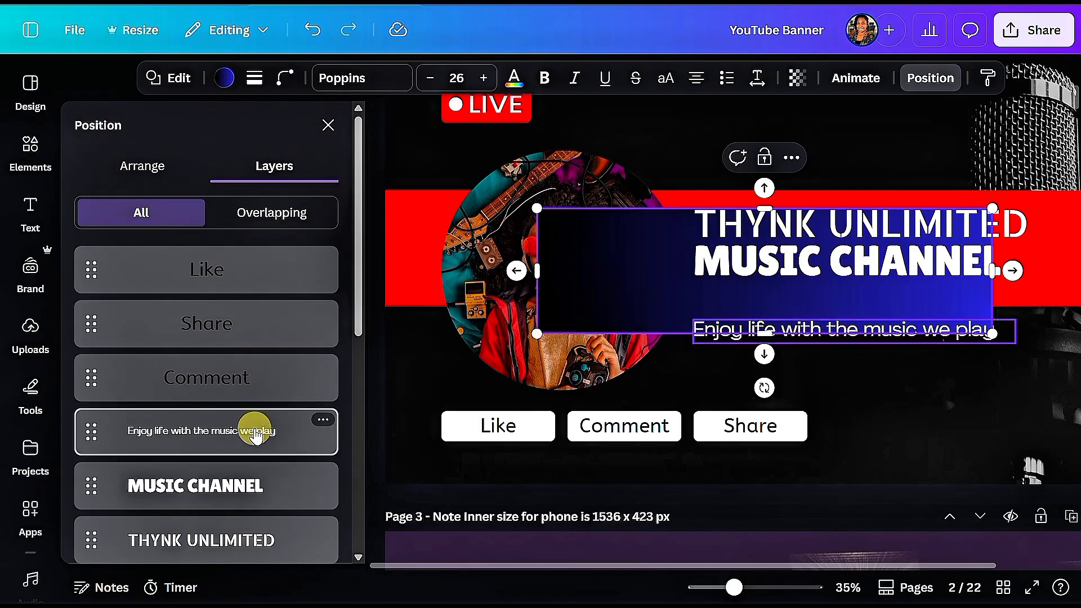
pyautogui.scroll(-5, 253, 431)
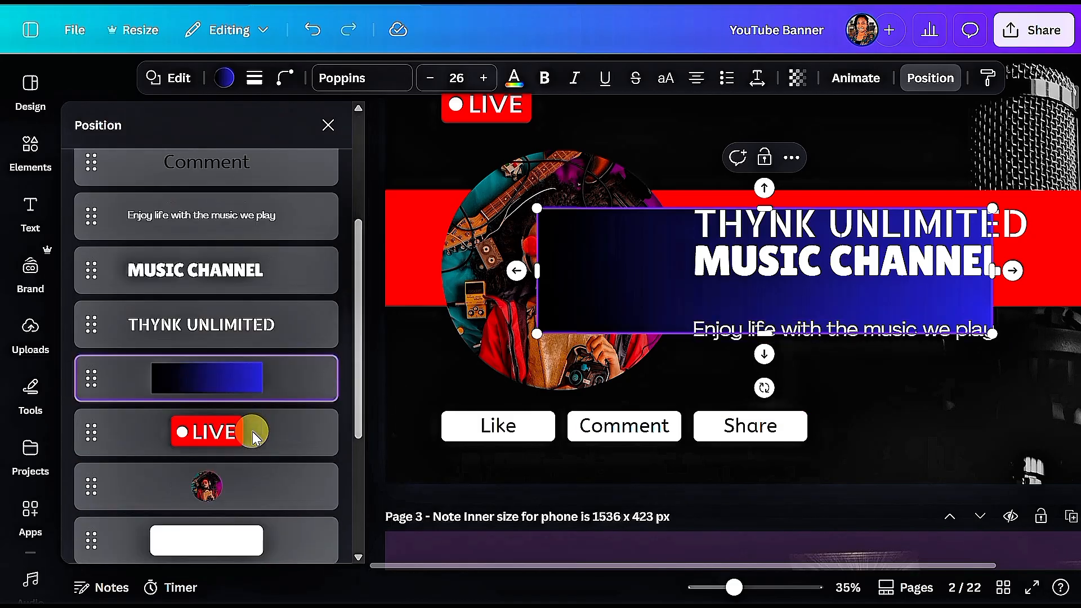
pyautogui.scroll(-2, 255, 418)
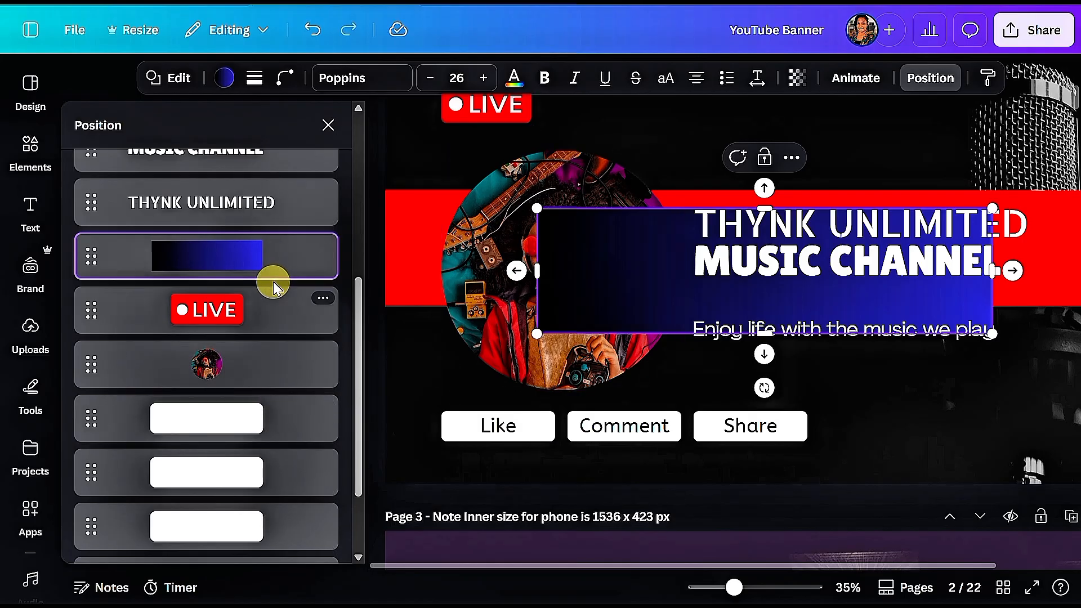
pyautogui.moveTo(279, 272); pyautogui.dragTo(287, 445)
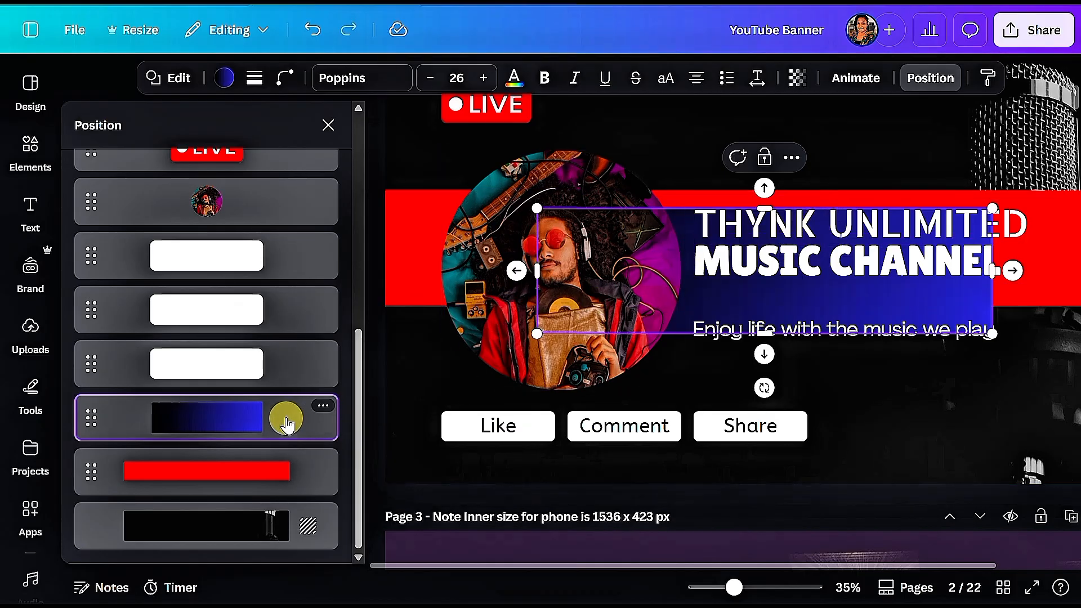
pyautogui.moveTo(283, 429); pyautogui.dragTo(286, 467)
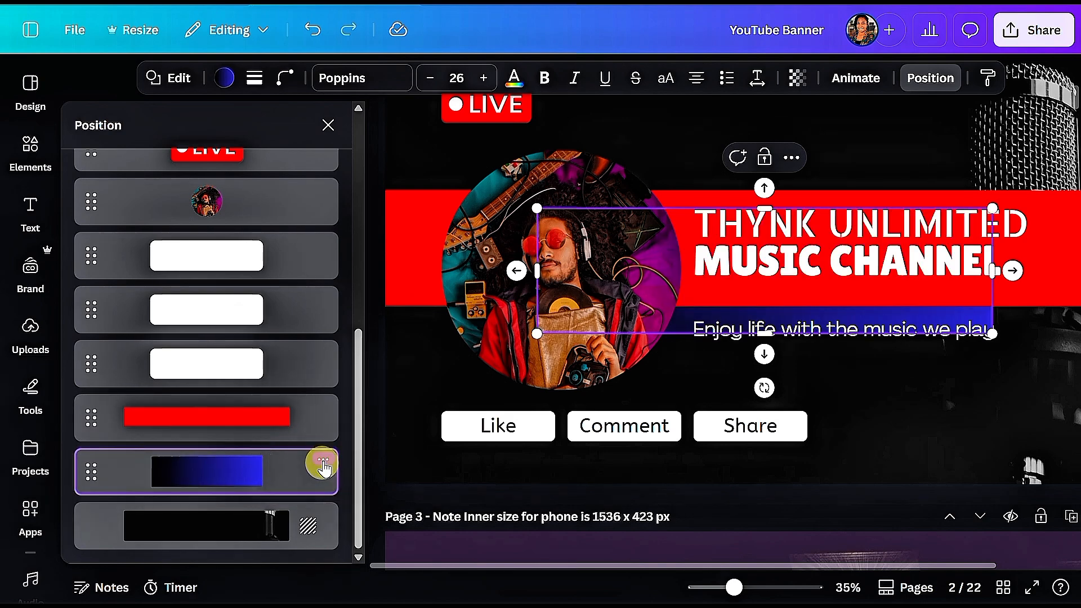
# Resize the red bar's height so it encloses both the title and the tagline
pyautogui.click(765, 157)
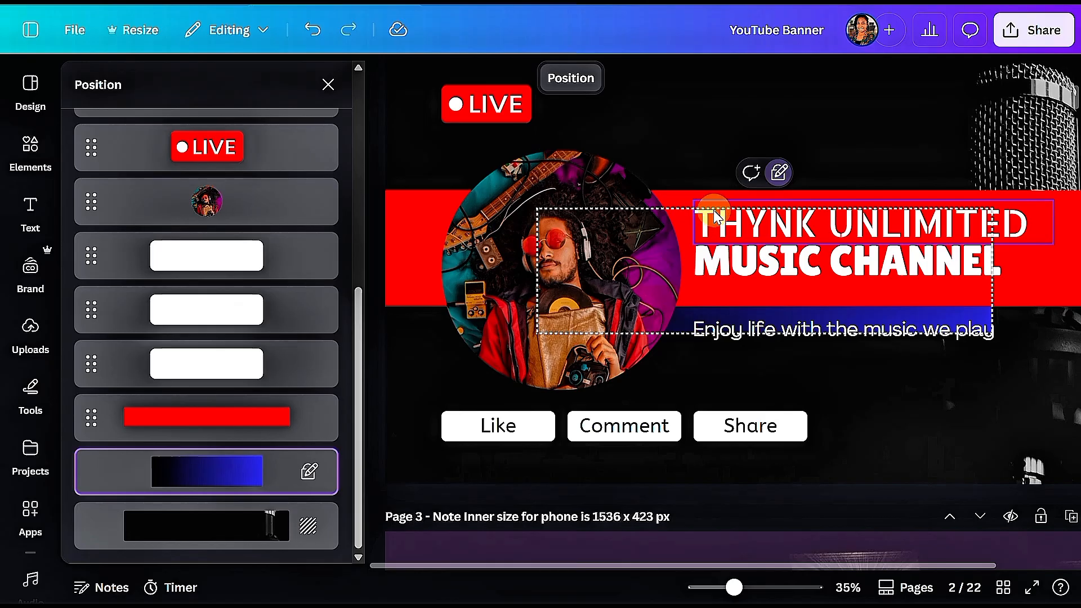
pyautogui.click(285, 408)
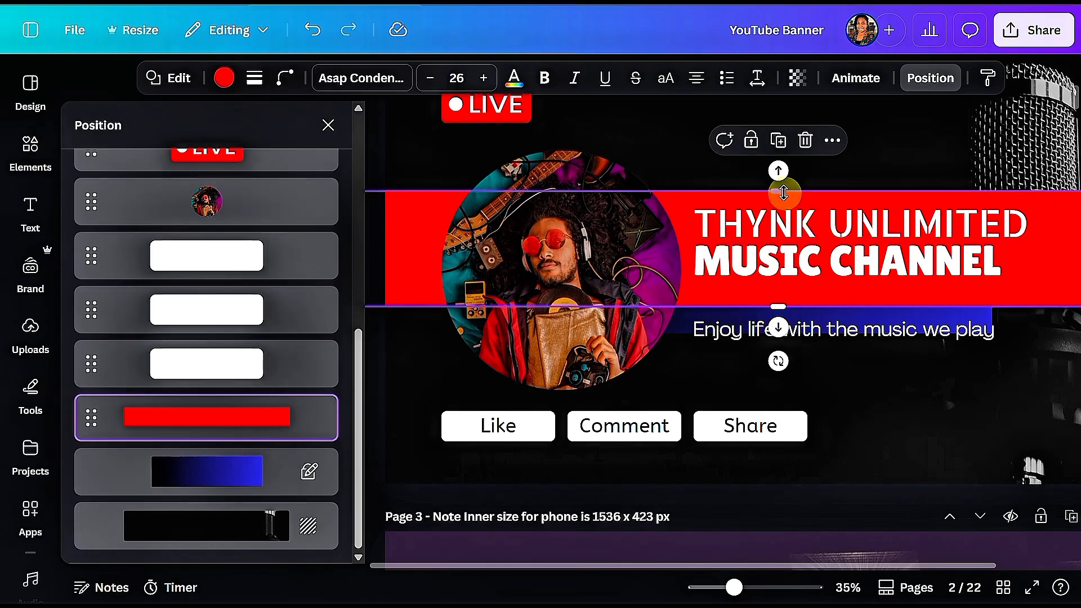
pyautogui.moveTo(784, 193); pyautogui.dragTo(786, 209)
pyautogui.click(722, 587)
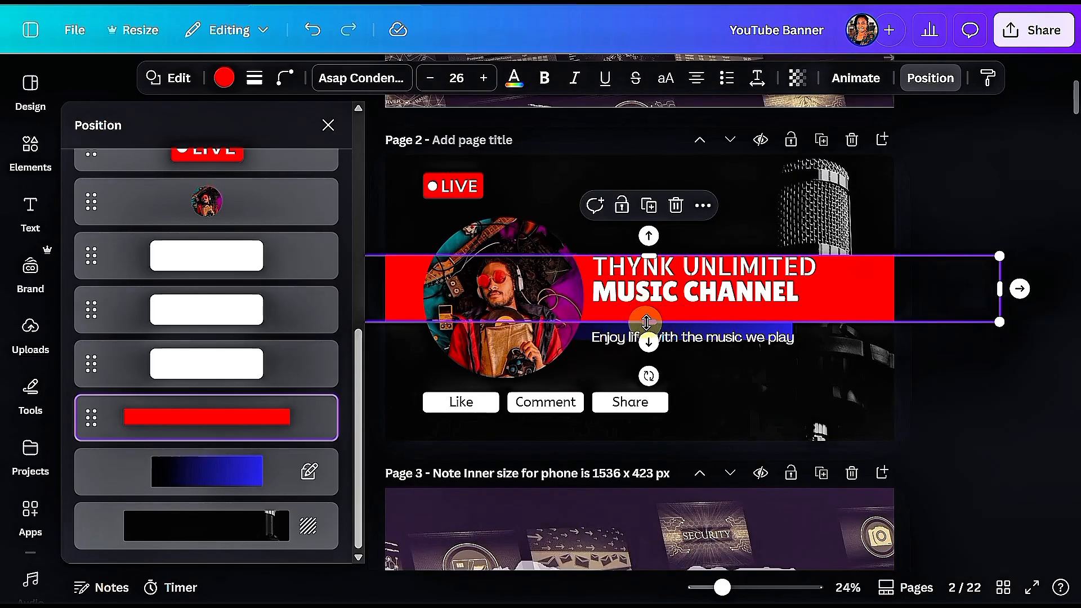
pyautogui.moveTo(646, 322); pyautogui.dragTo(647, 346)
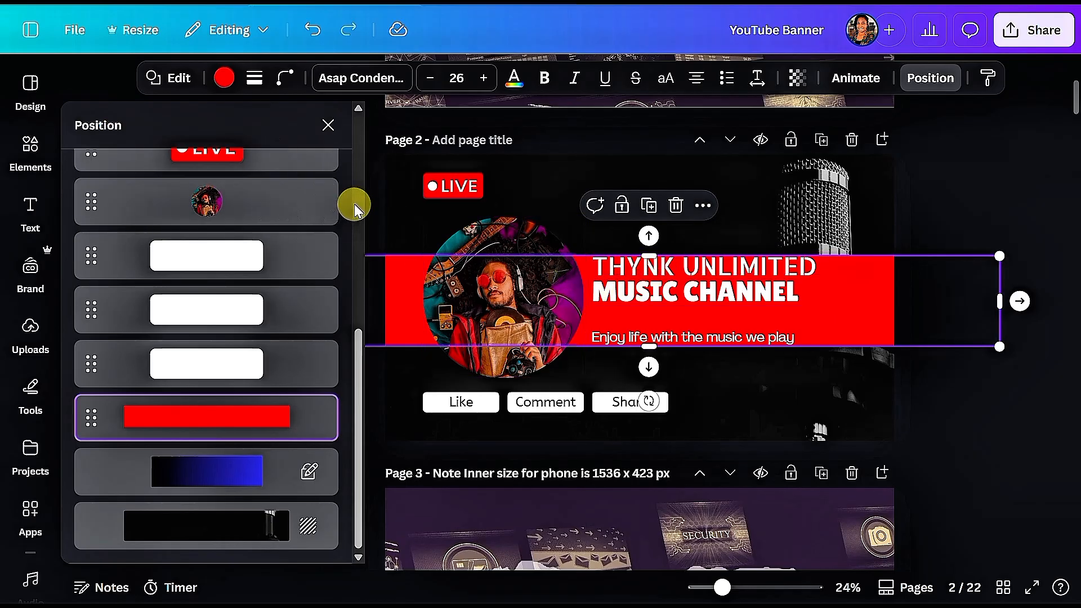
# Align the red bar to the vertical middle of the page
pyautogui.scroll(6, 356, 208)
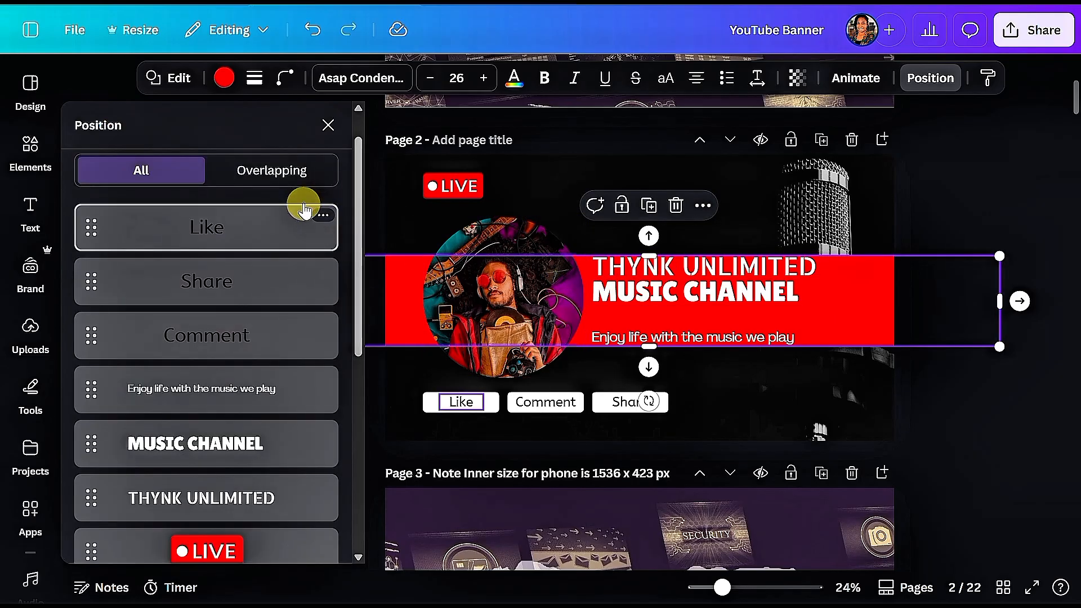
pyautogui.scroll(2, 145, 150)
pyautogui.click(169, 167)
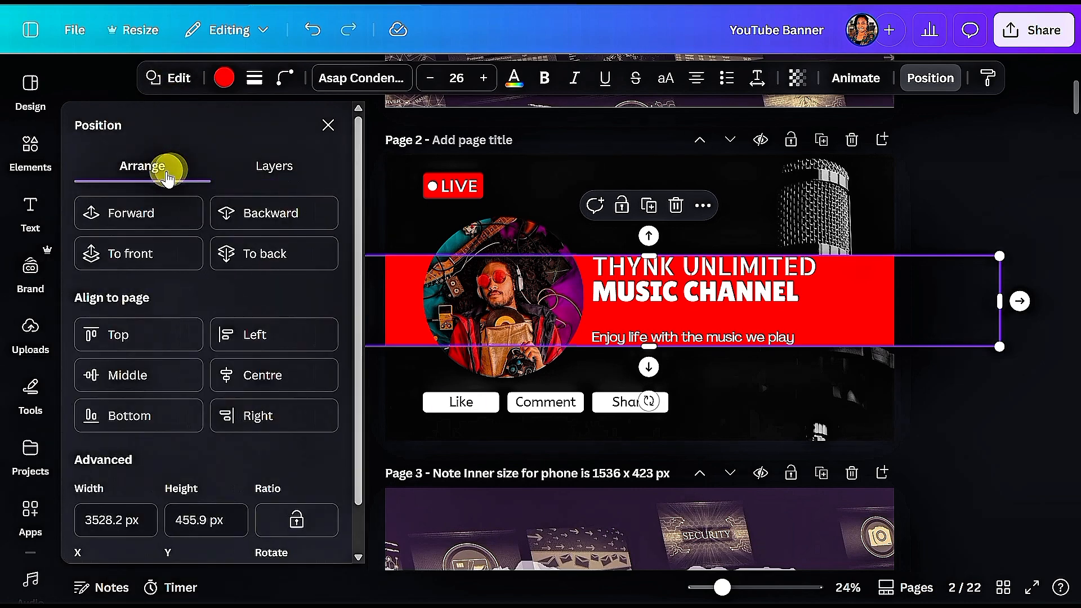
pyautogui.click(158, 371)
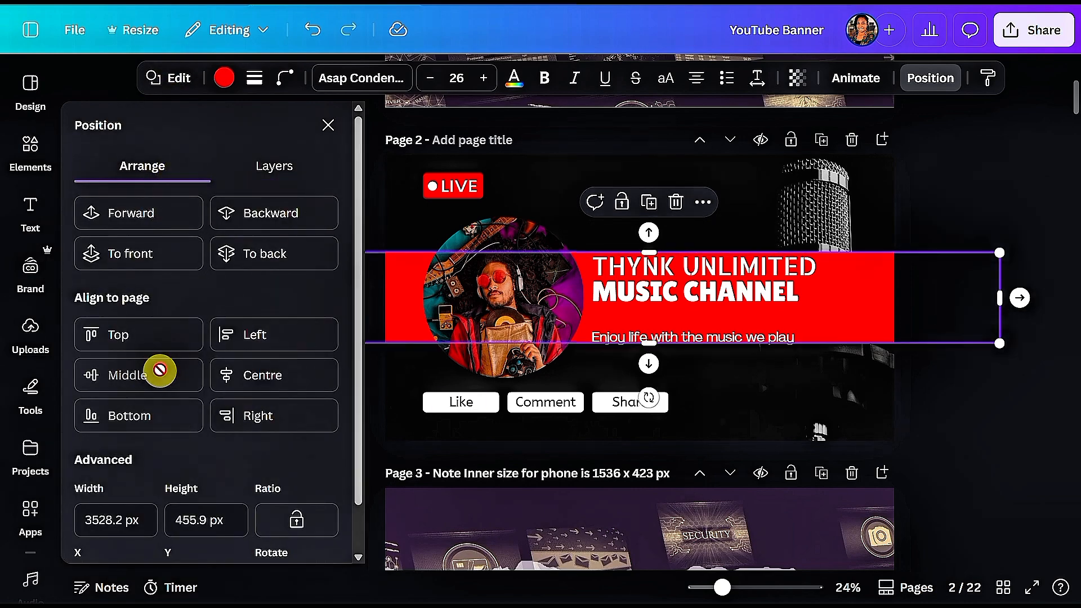
# Centre the red bar horizontally on the page and set its height to 423 px
pyautogui.click(221, 372)
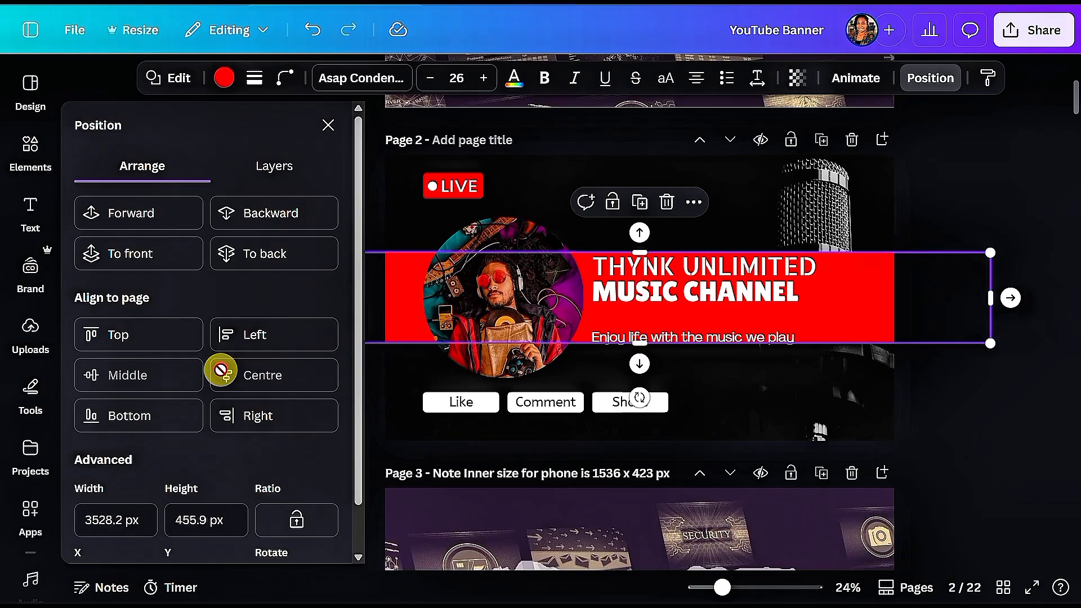
pyautogui.click(196, 520)
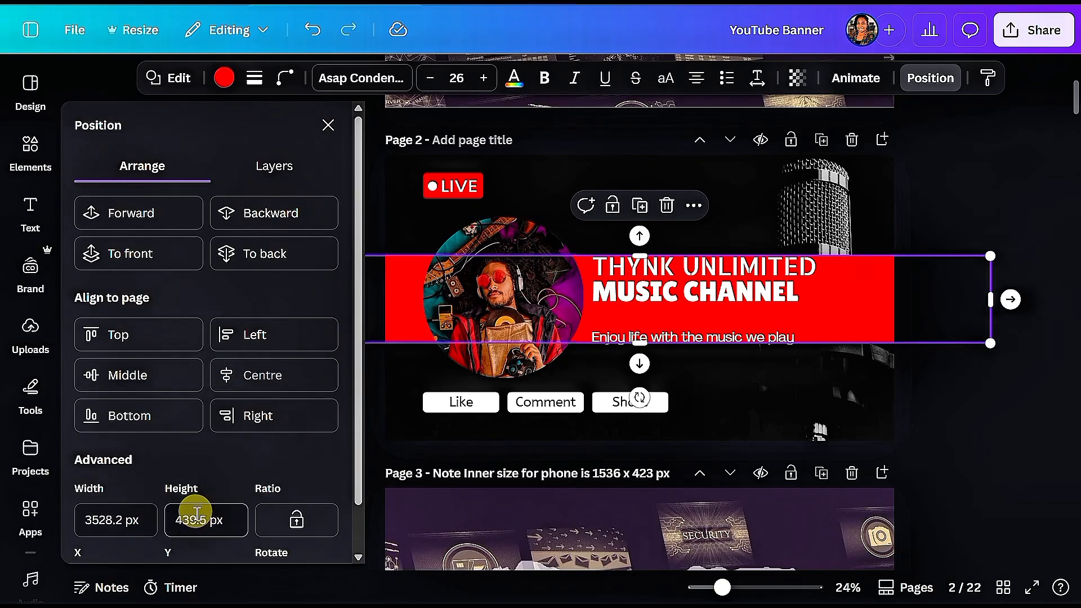
pyautogui.scroll(-1, 207, 505)
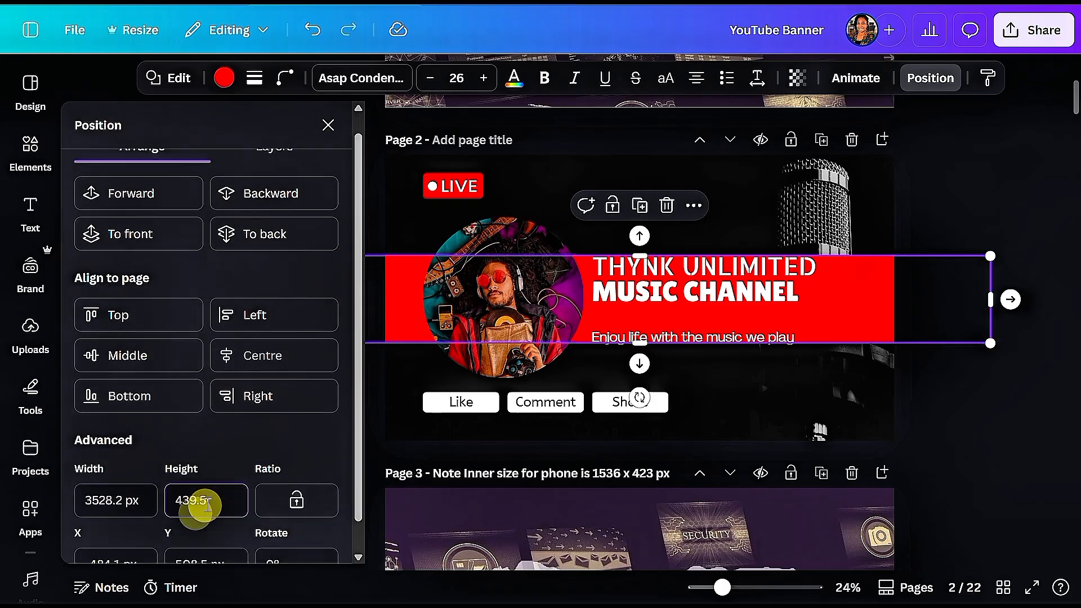
pyautogui.scroll(-1, 206, 505)
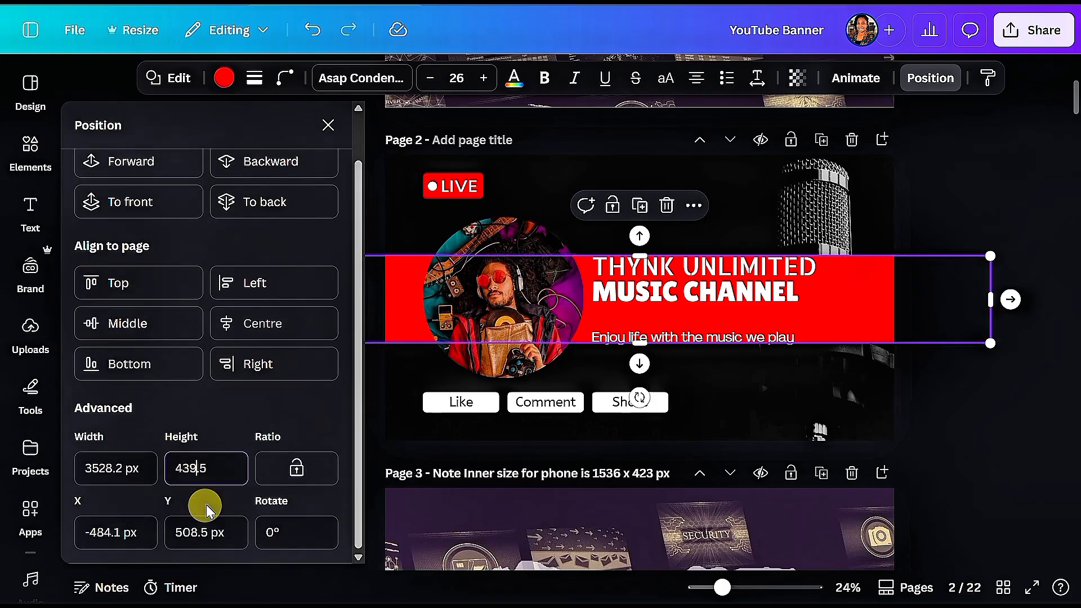
pyautogui.hotkey('ctrl', 'a')
pyautogui.write('4')
pyautogui.press('Return')
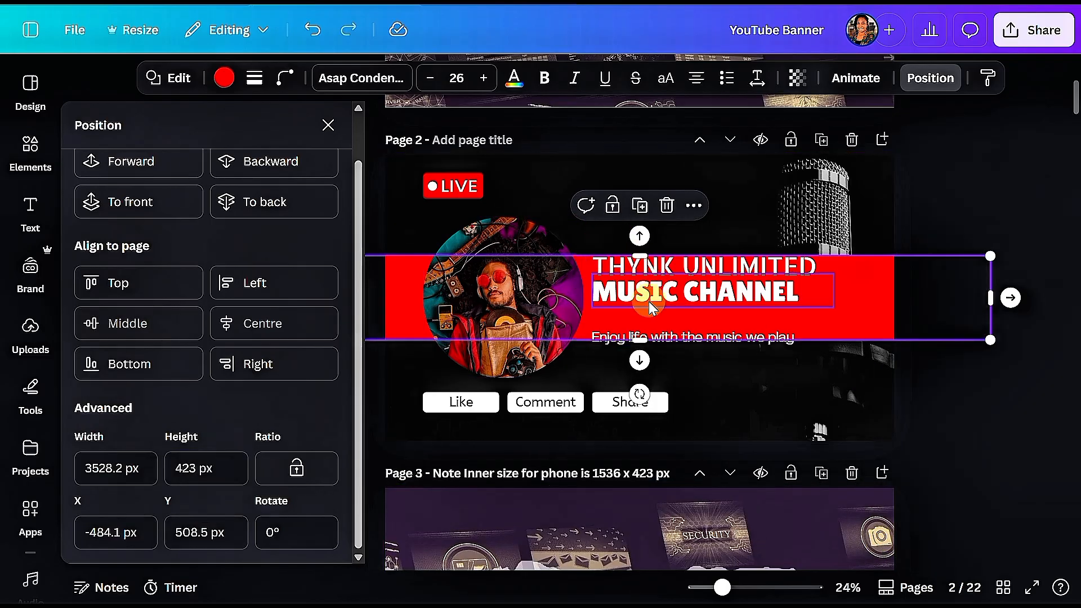
# Move the title lines down and the tagline up so all text sits within the red bar
pyautogui.click(673, 284)
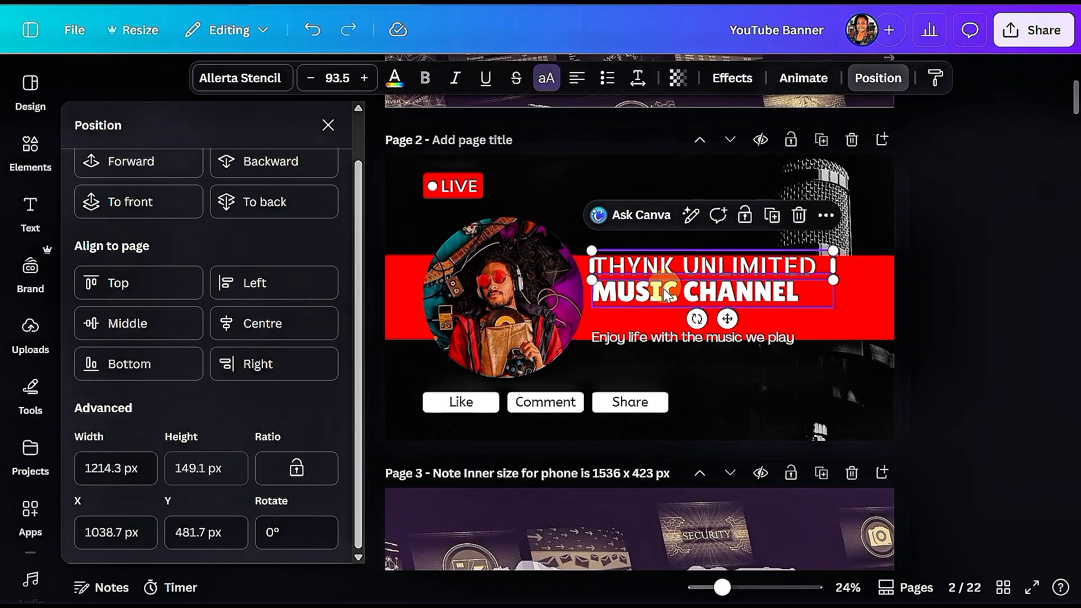
pyautogui.keyDown('shift'); pyautogui.click(666, 295); pyautogui.keyUp('shift')
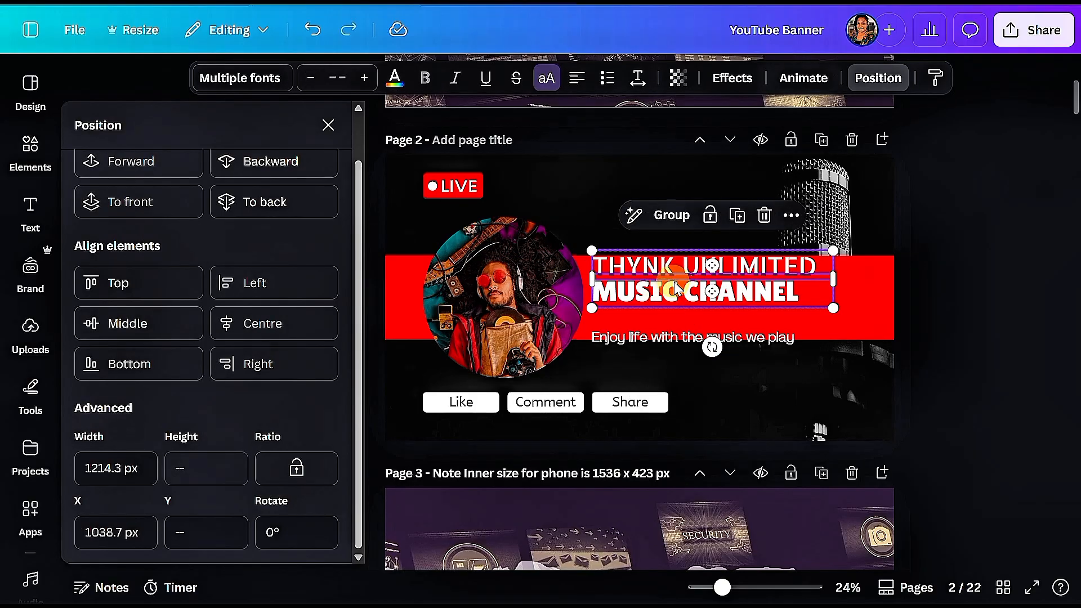
pyautogui.moveTo(676, 290); pyautogui.dragTo(669, 291)
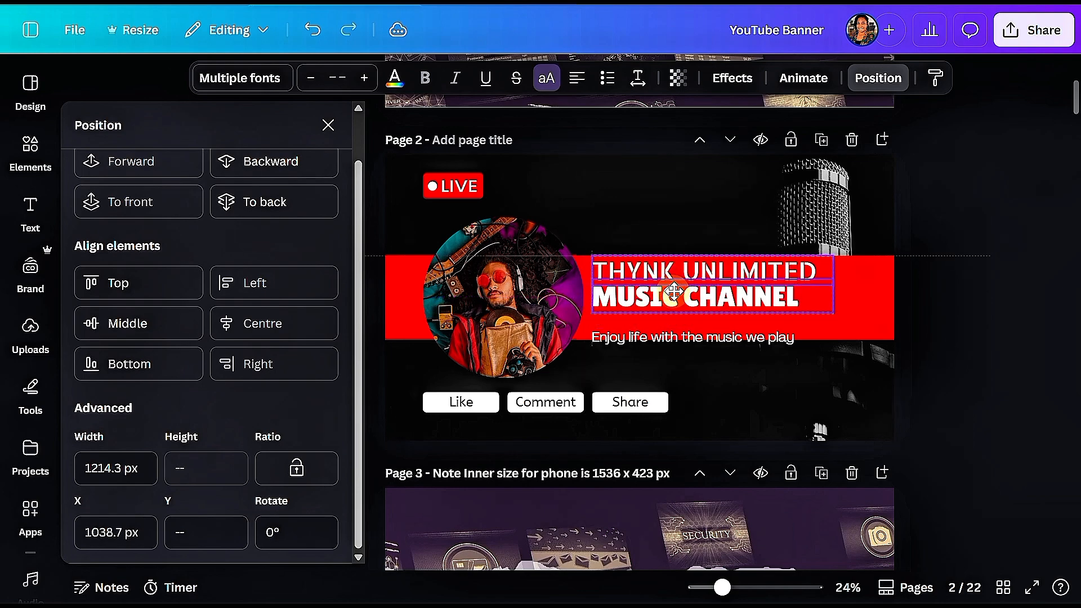
pyautogui.moveTo(674, 291); pyautogui.dragTo(671, 307)
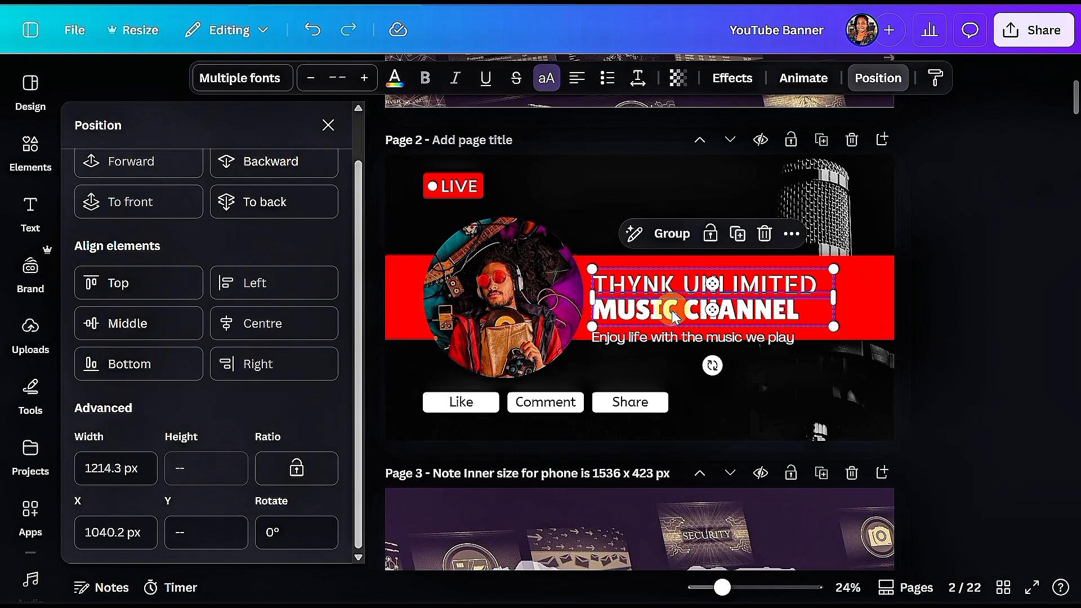
pyautogui.click(668, 339)
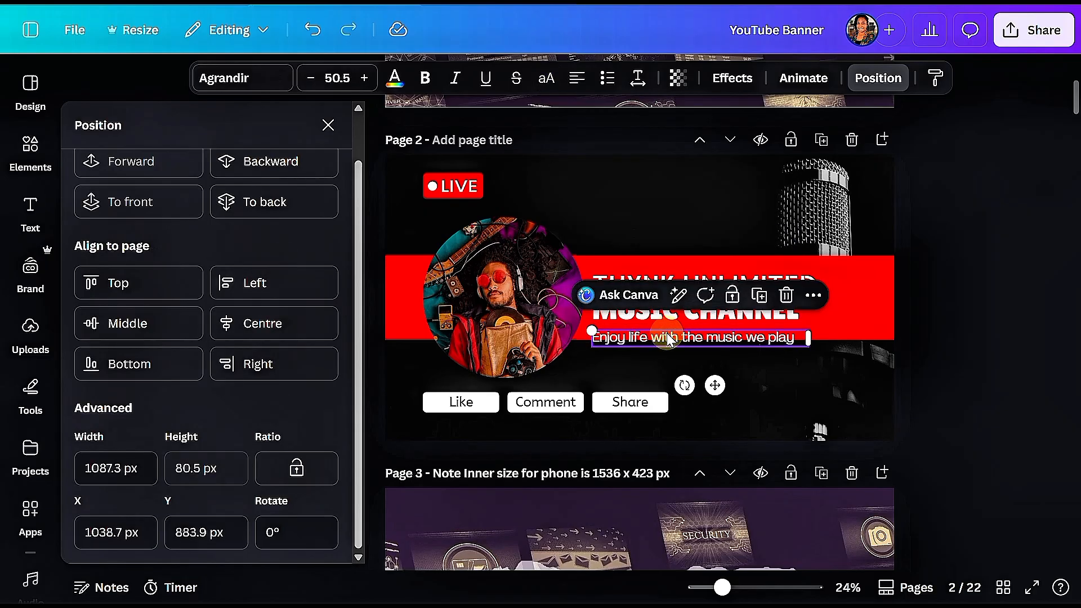
pyautogui.moveTo(668, 338); pyautogui.dragTo(667, 324)
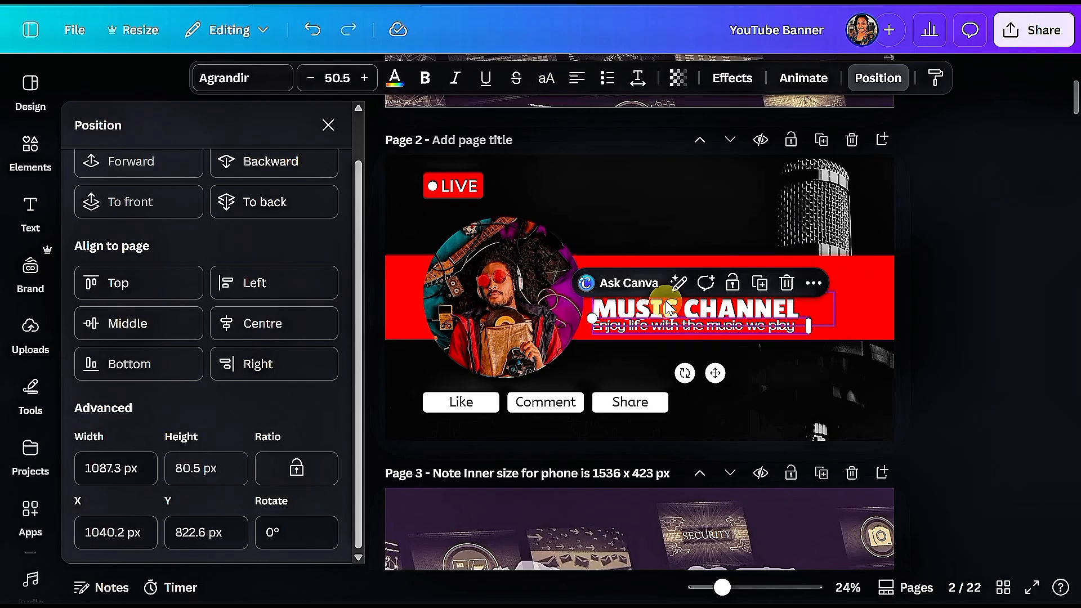
# Shrink the circular photo from its corners and shift it right toward the title text
pyautogui.click(668, 309)
pyautogui.click(637, 351)
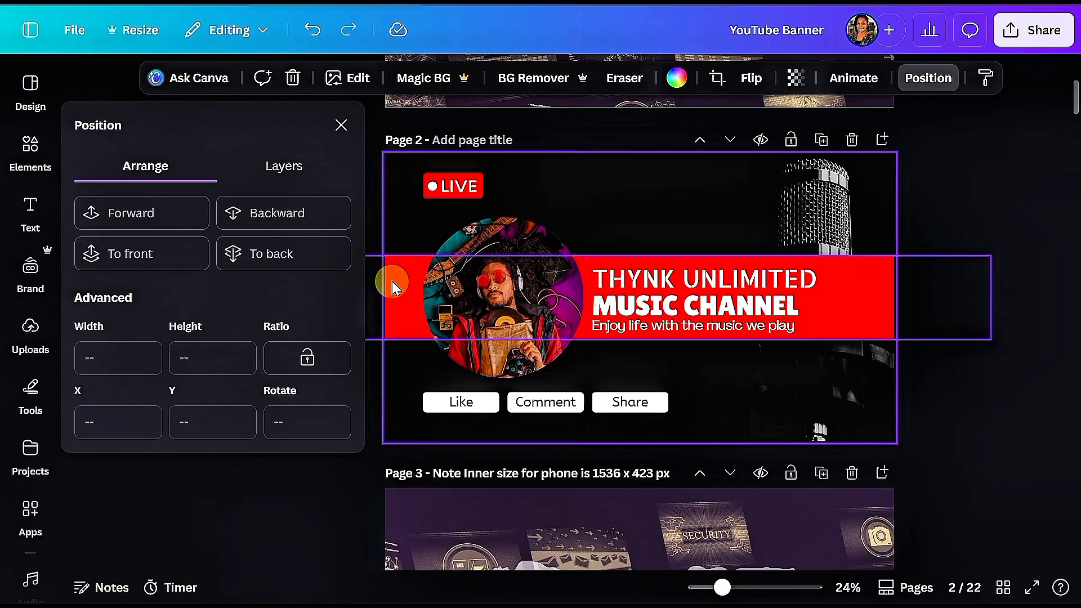
pyautogui.click(314, 167)
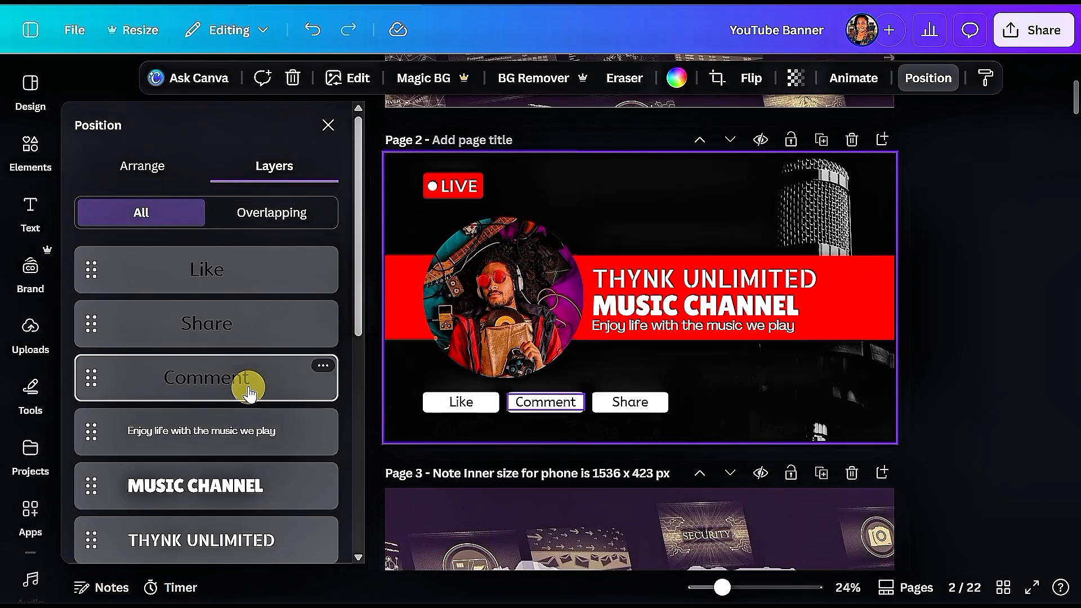
pyautogui.scroll(-5, 225, 395)
pyautogui.click(212, 468)
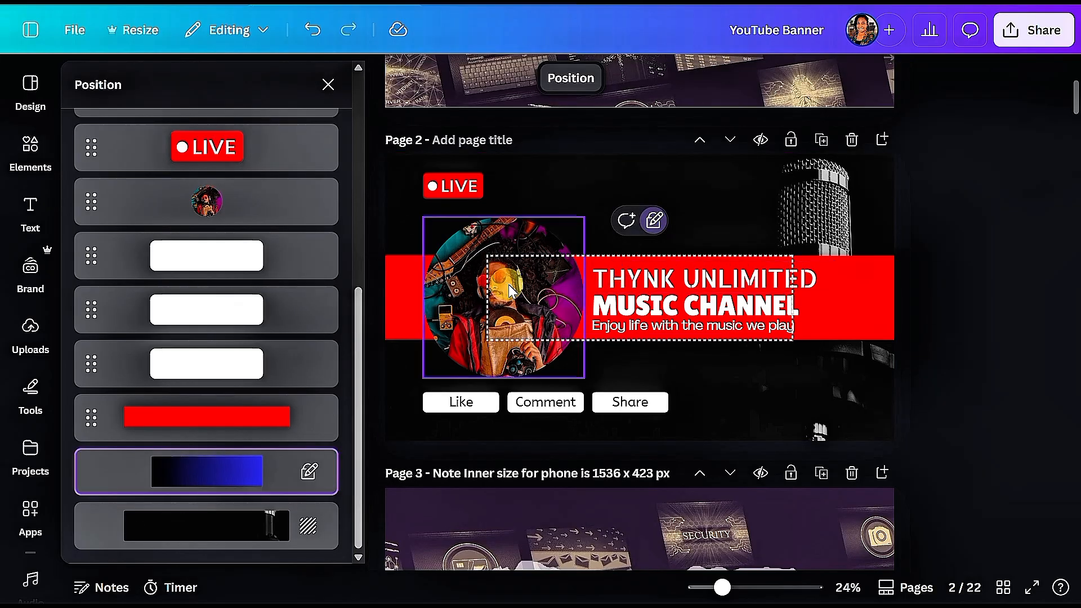
pyautogui.click(481, 298)
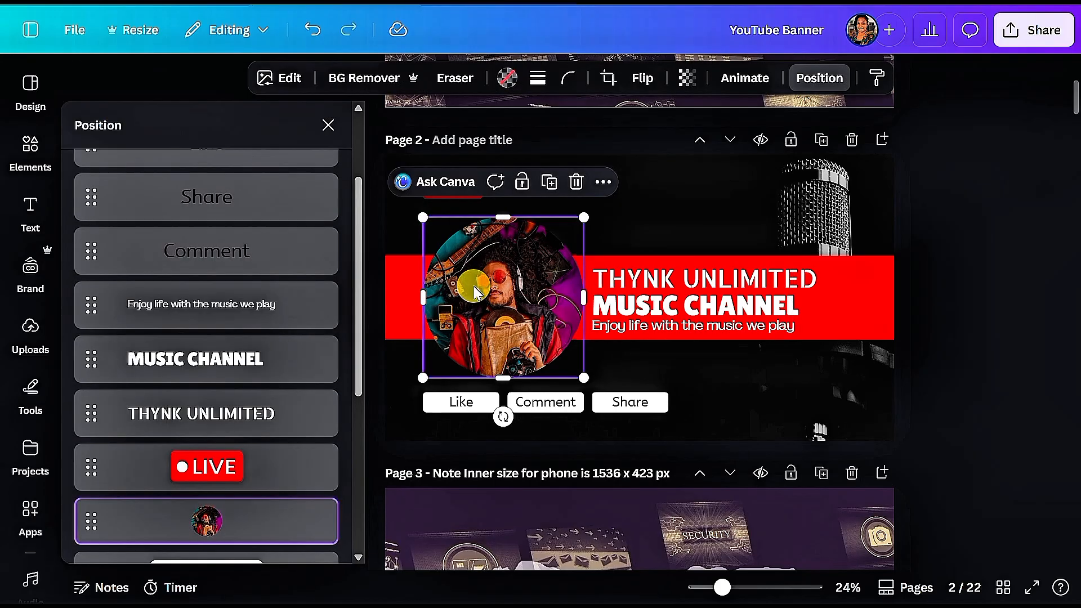
pyautogui.moveTo(423, 219); pyautogui.dragTo(439, 233)
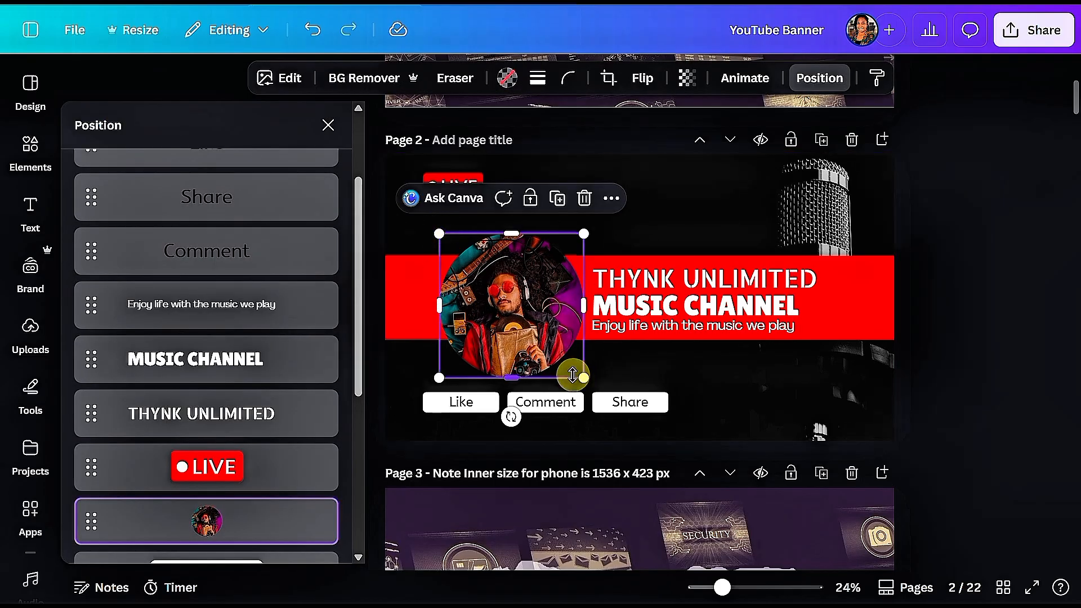
pyautogui.moveTo(584, 378); pyautogui.dragTo(570, 364)
pyautogui.moveTo(513, 301); pyautogui.dragTo(535, 300)
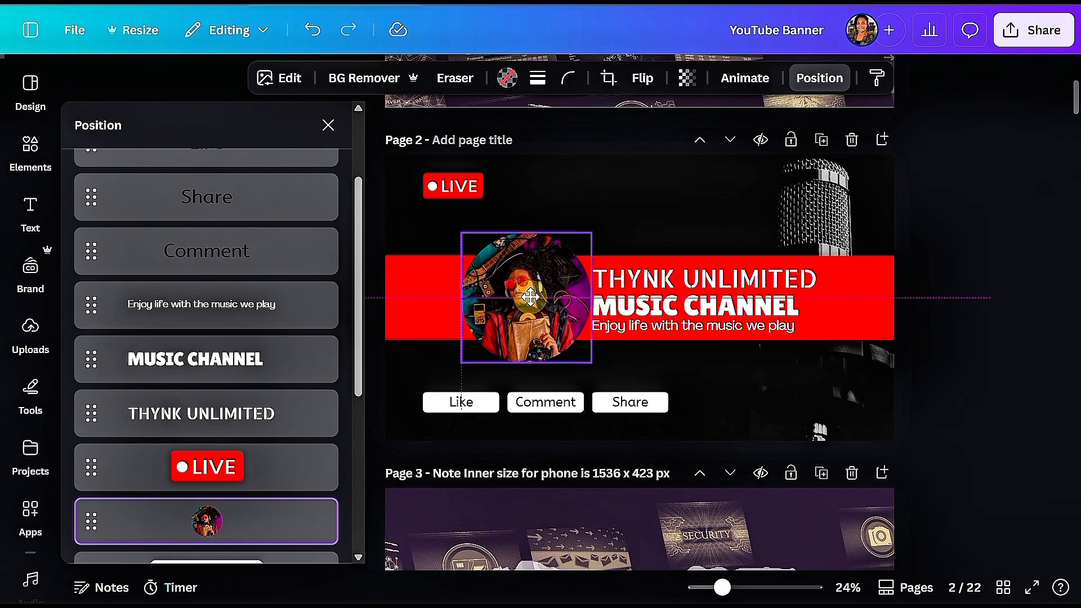
# Select the title, subtitle and tagline together and reduce their font size by three steps
pyautogui.click(808, 86)
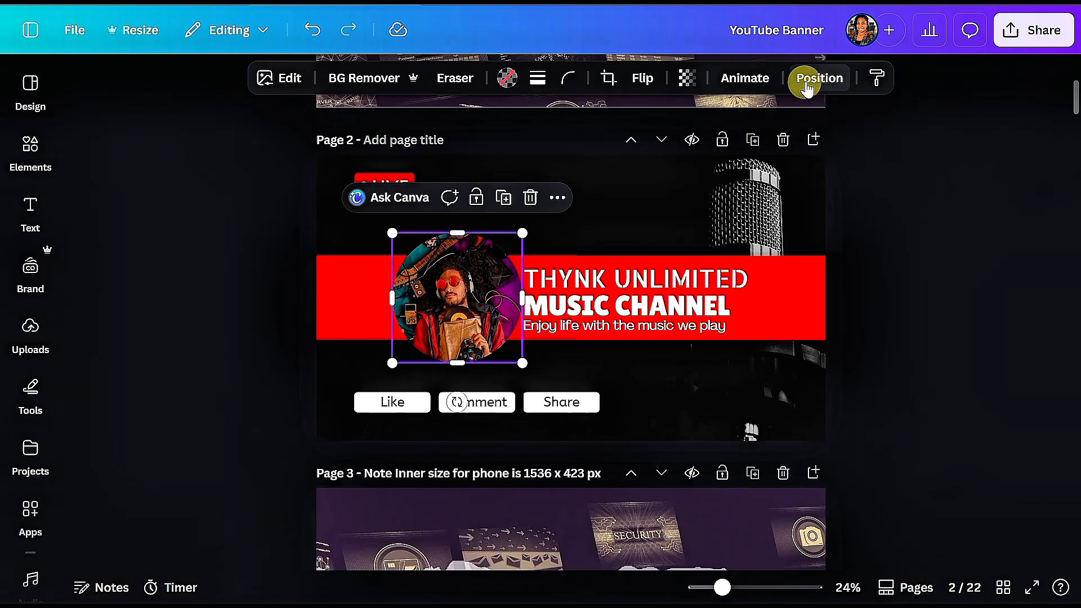
pyautogui.click(802, 87)
pyautogui.click(184, 169)
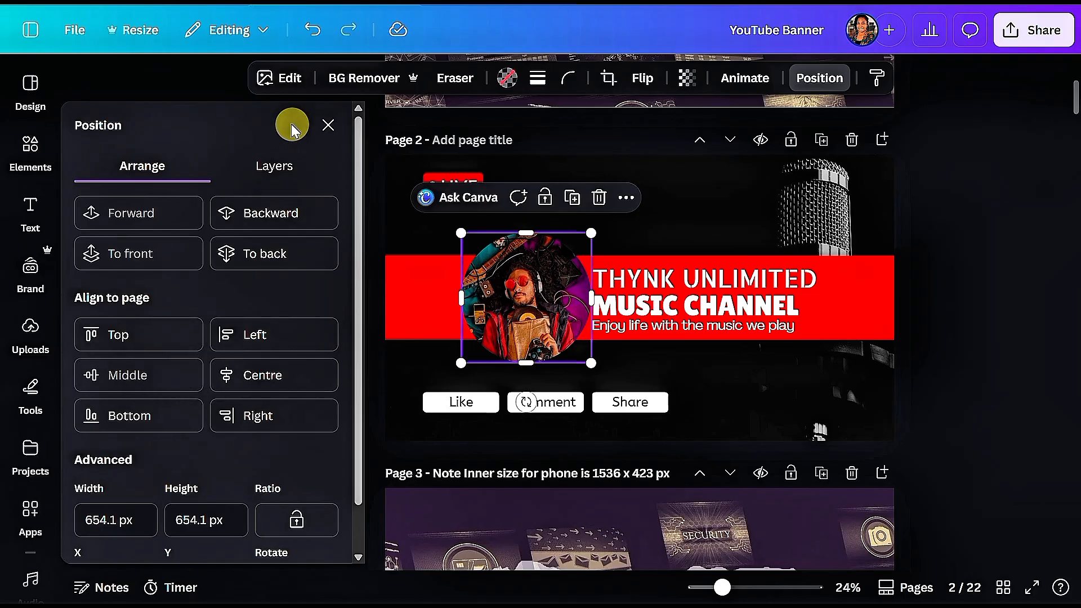
pyautogui.click(273, 163)
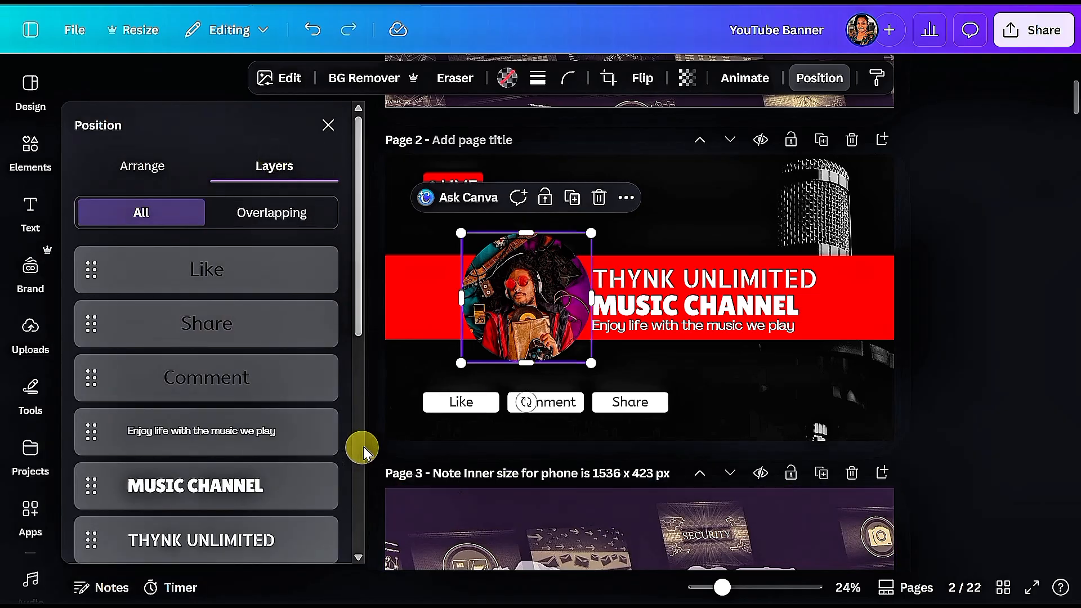
pyautogui.scroll(-6, 362, 447)
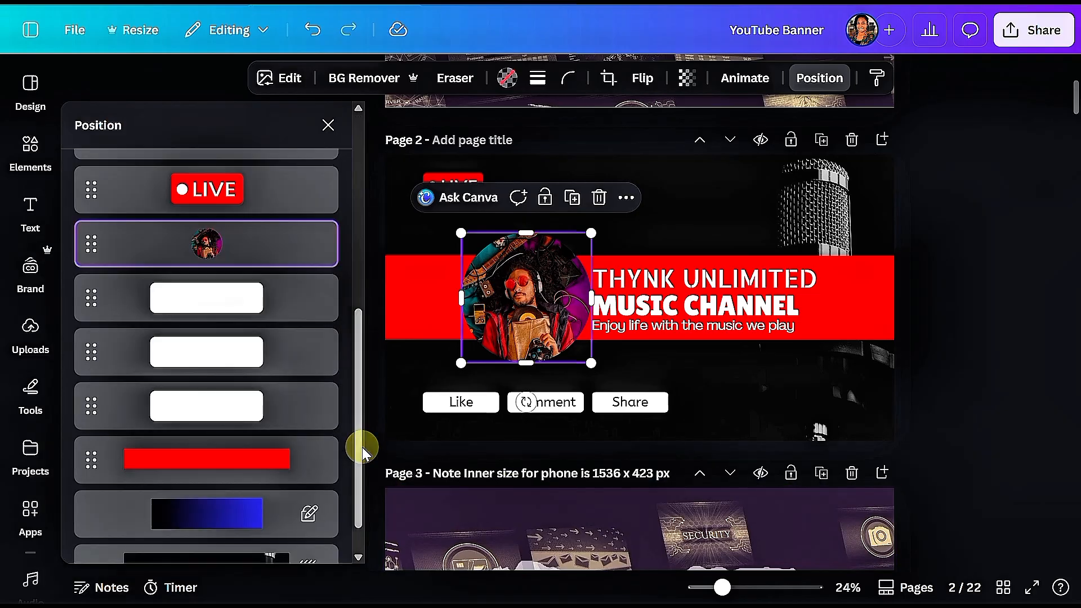
pyautogui.click(252, 516)
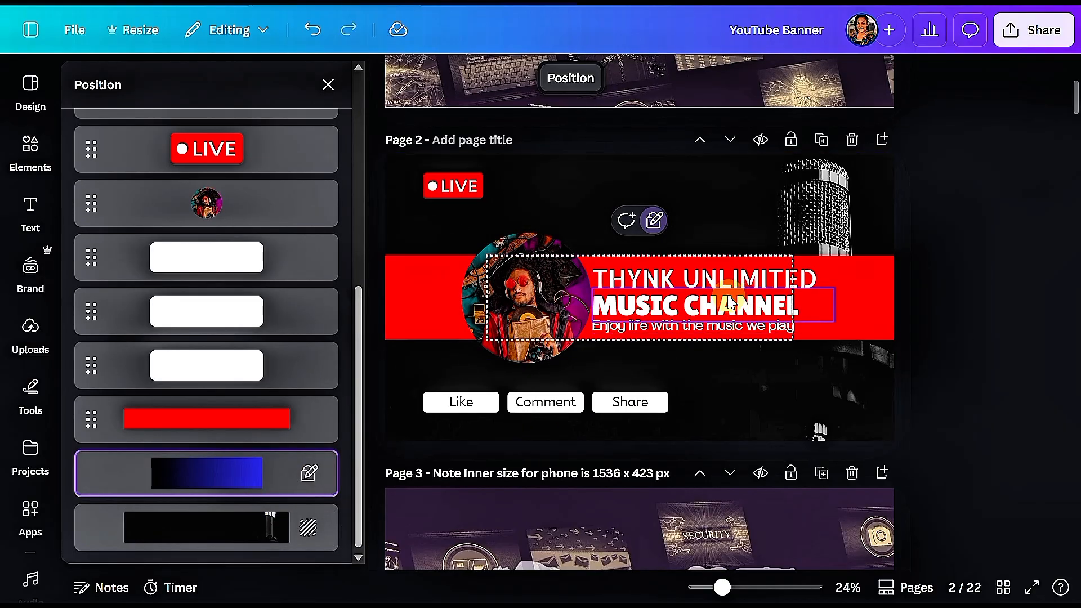
pyautogui.click(731, 279)
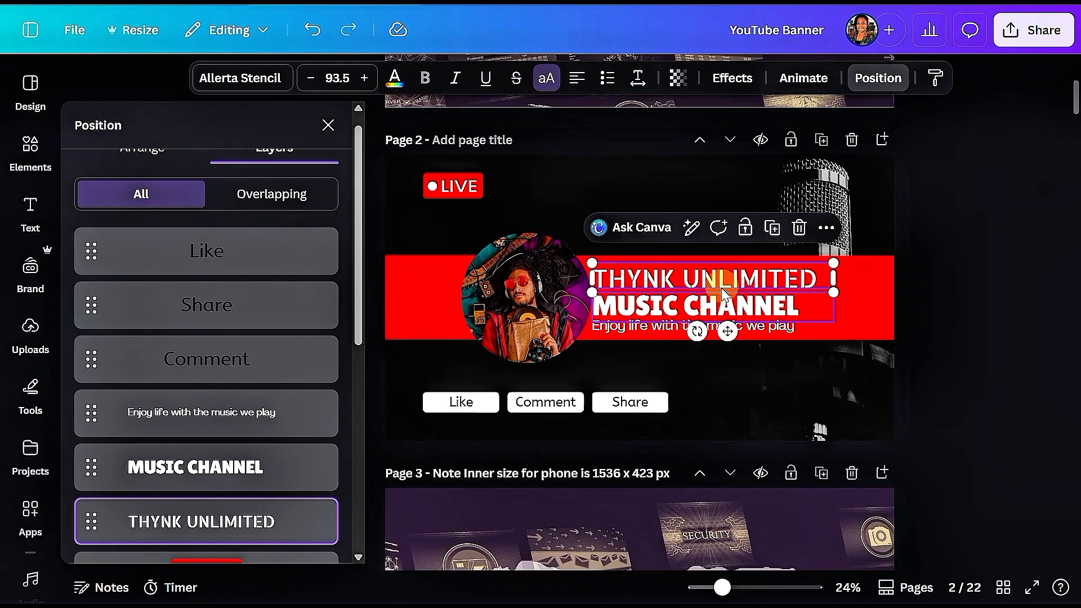
pyautogui.keyDown('shift'); pyautogui.click(714, 306); pyautogui.keyUp('shift')
pyautogui.keyDown('shift'); pyautogui.click(700, 327); pyautogui.keyUp('shift')
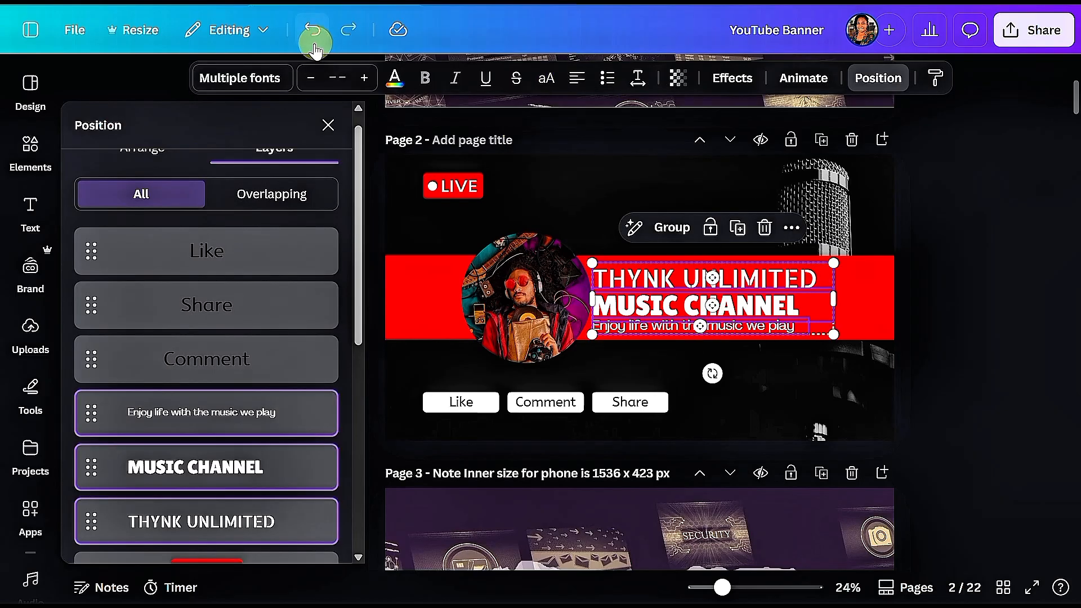
pyautogui.click(311, 79)
pyautogui.click(311, 79)
pyautogui.click(313, 80)
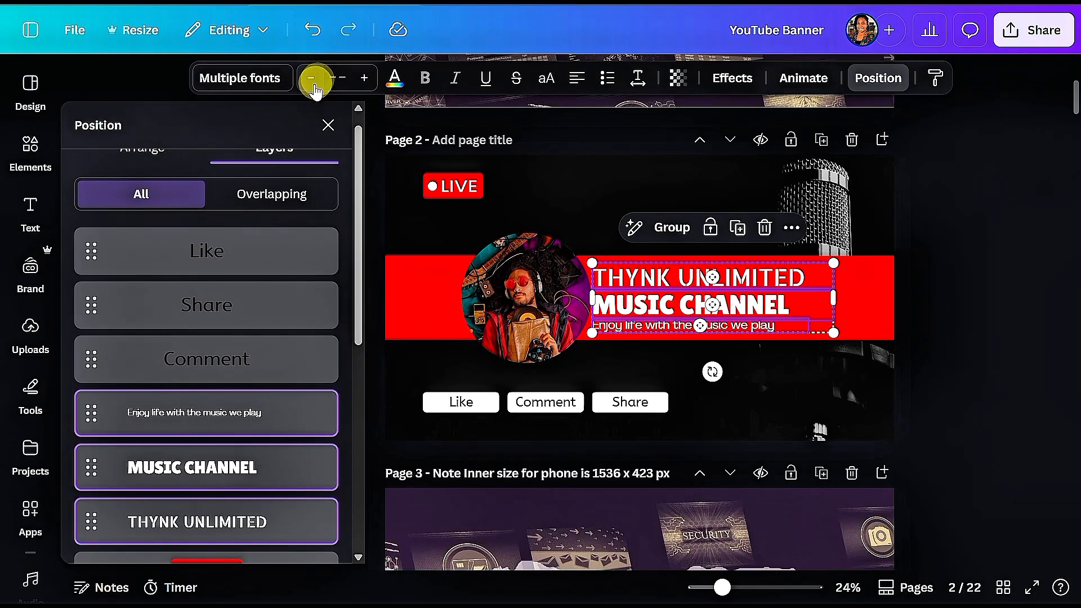
# Reduce the THYNK UNLIMITED title's font size by six more steps
pyautogui.scroll(-5, 290, 295)
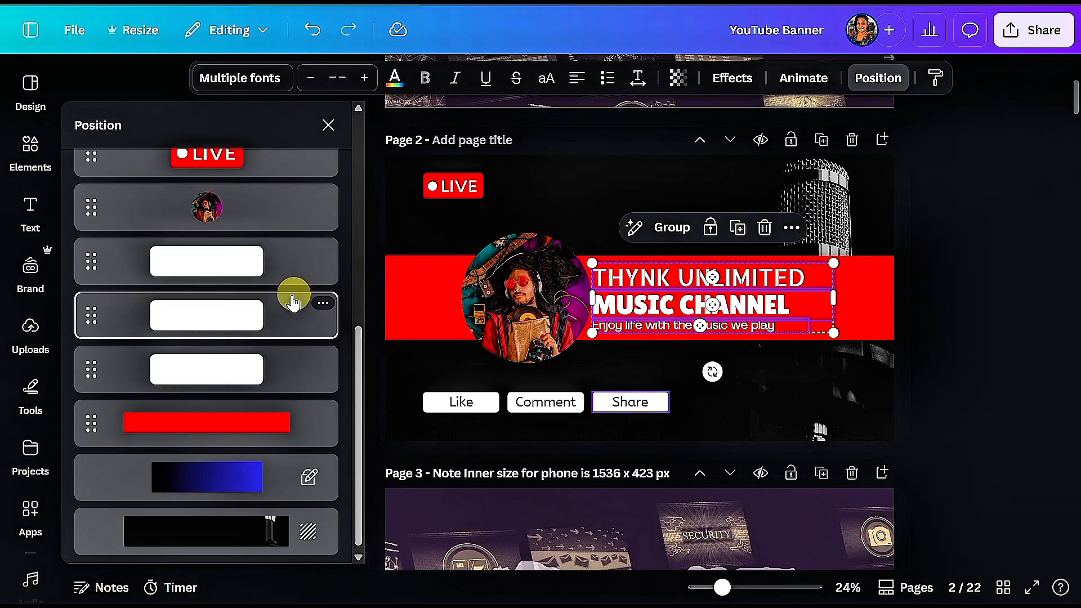
pyautogui.click(243, 467)
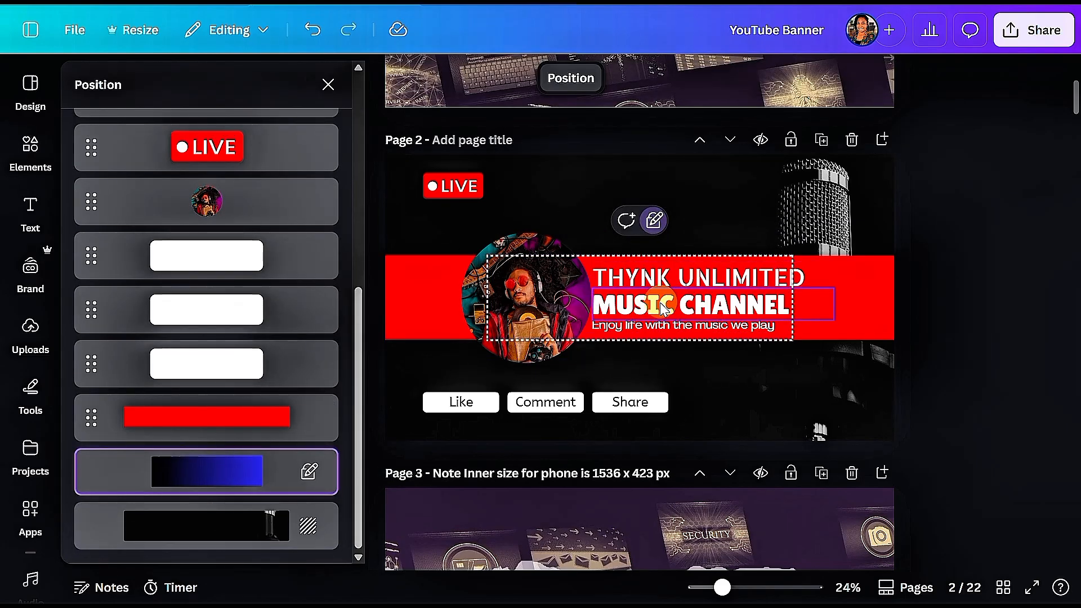
pyautogui.click(662, 275)
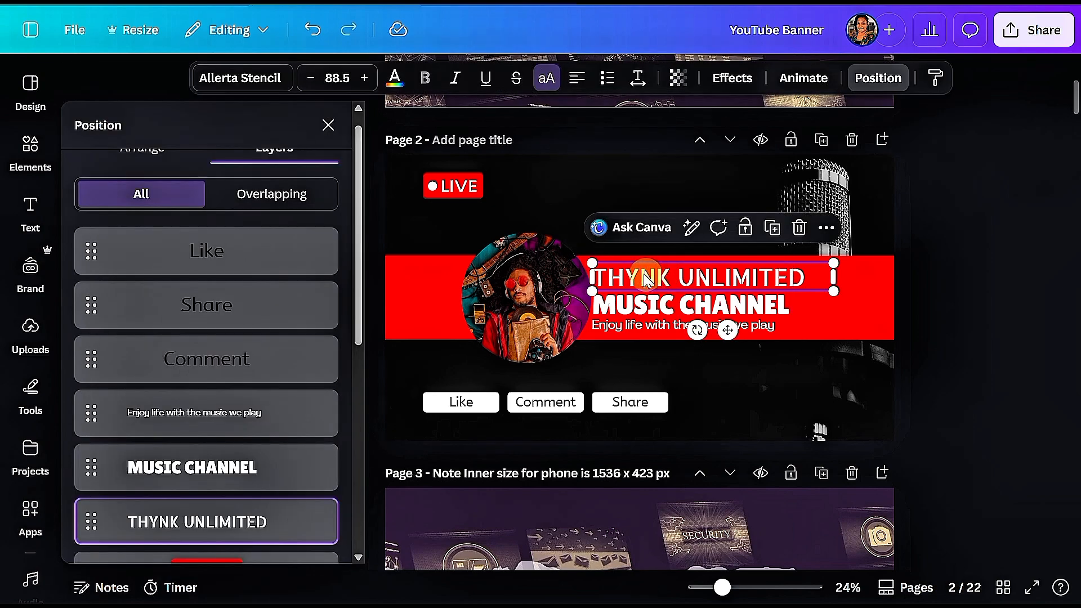
pyautogui.click(308, 79)
pyautogui.click(308, 79)
pyautogui.click(308, 79)
pyautogui.click(308, 79)
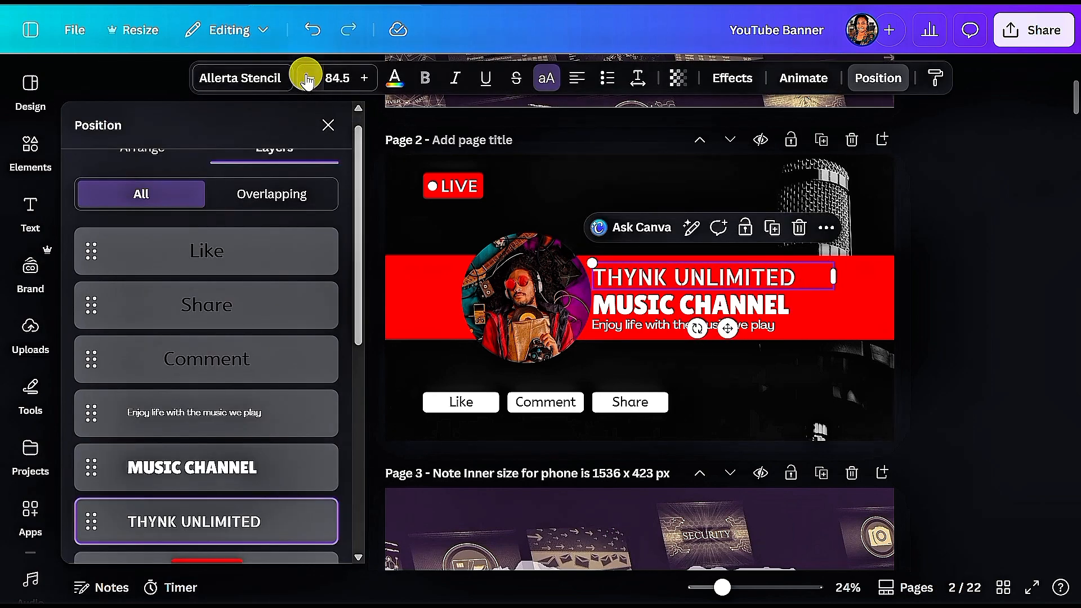
pyautogui.click(308, 79)
pyautogui.click(308, 79)
# Increase the tagline's font size to 48.5
pyautogui.click(610, 331)
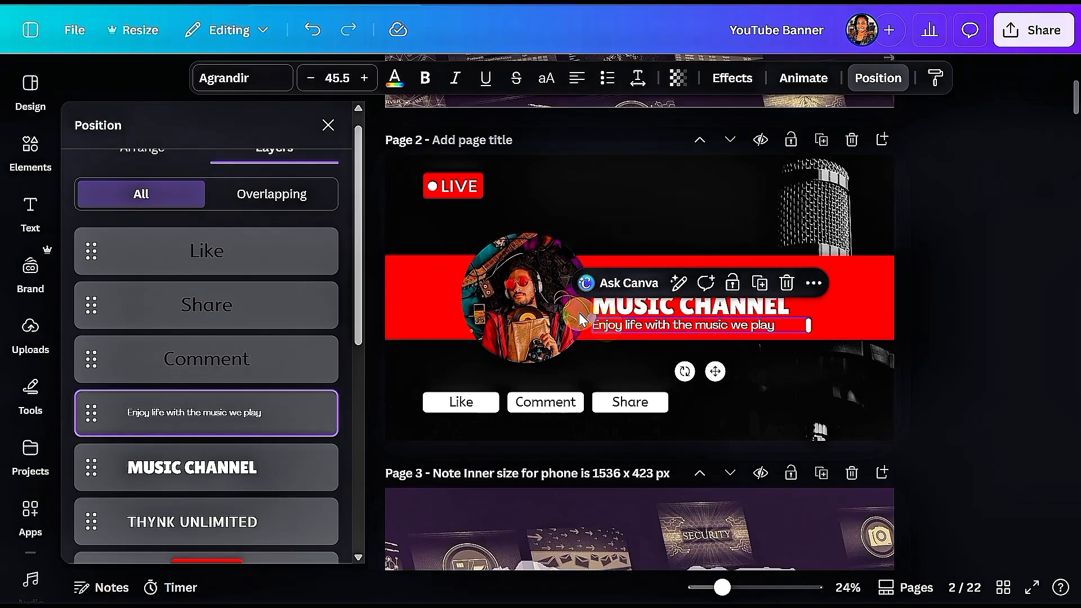
pyautogui.click(363, 79)
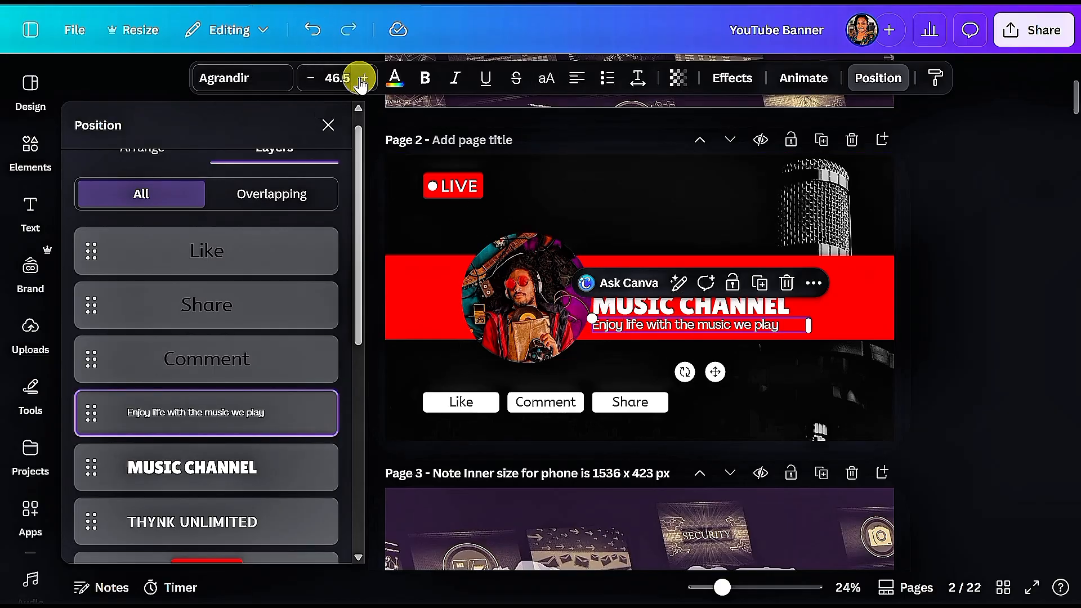
pyautogui.click(364, 78)
pyautogui.click(364, 79)
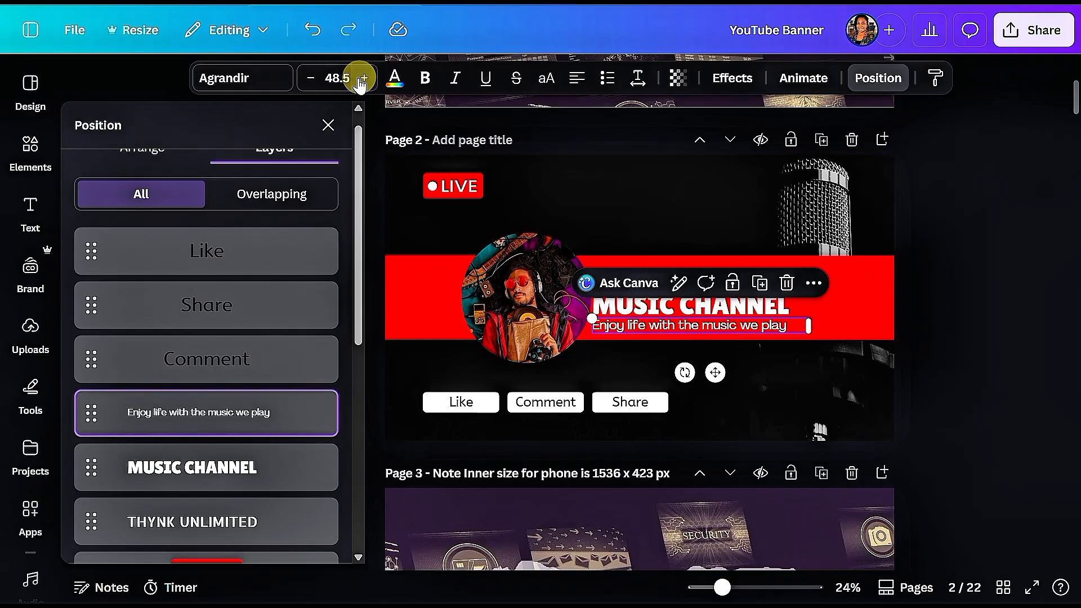
# Unlock the gradient rectangle and delete it
pyautogui.scroll(-5, 186, 394)
pyautogui.click(181, 500)
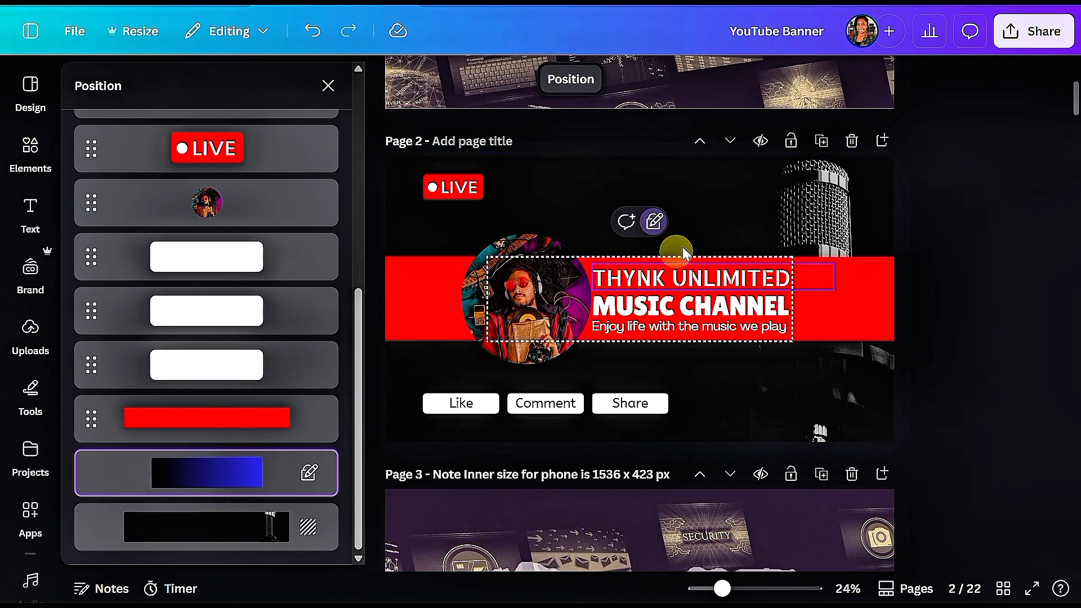
pyautogui.click(655, 222)
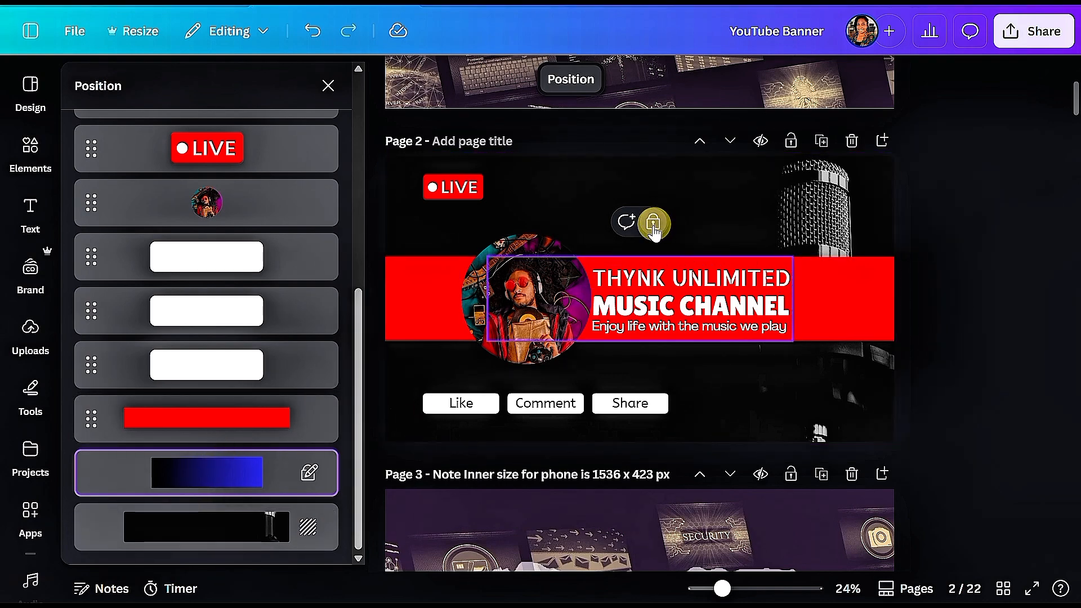
pyautogui.click(655, 229)
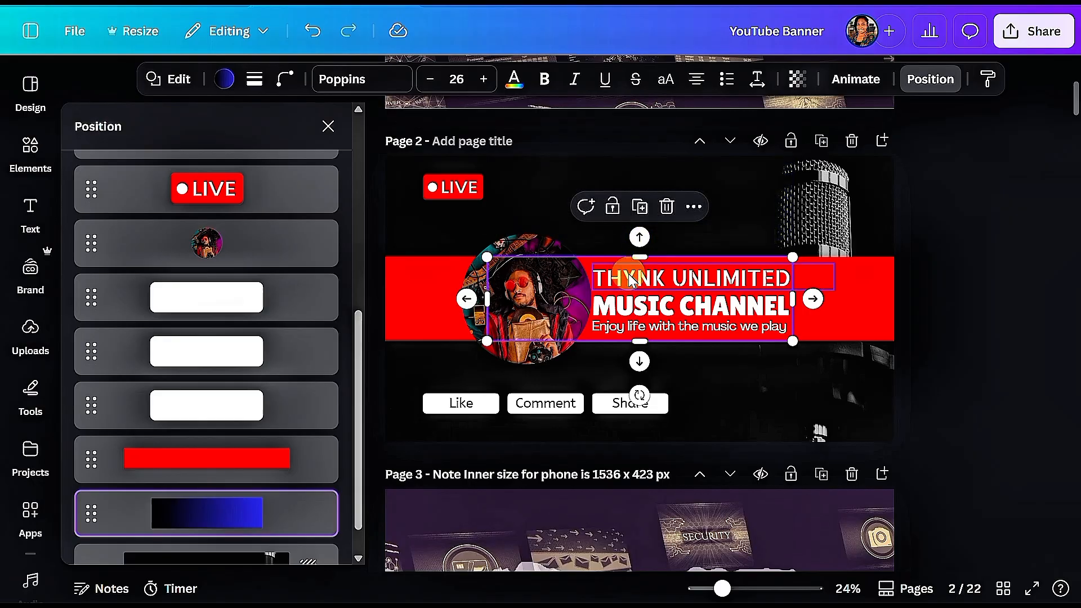
pyautogui.click(668, 207)
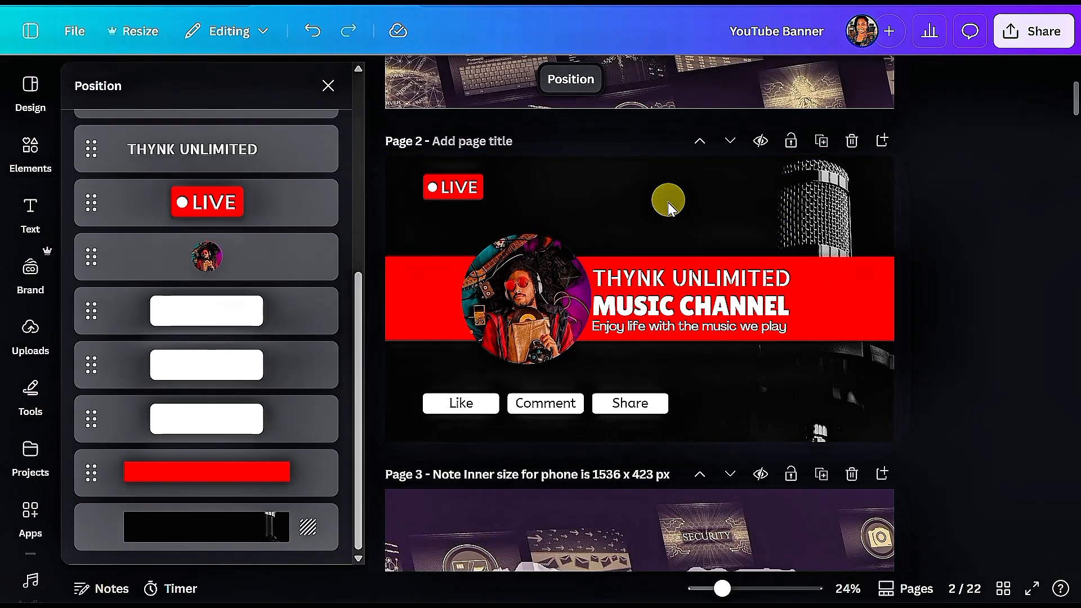